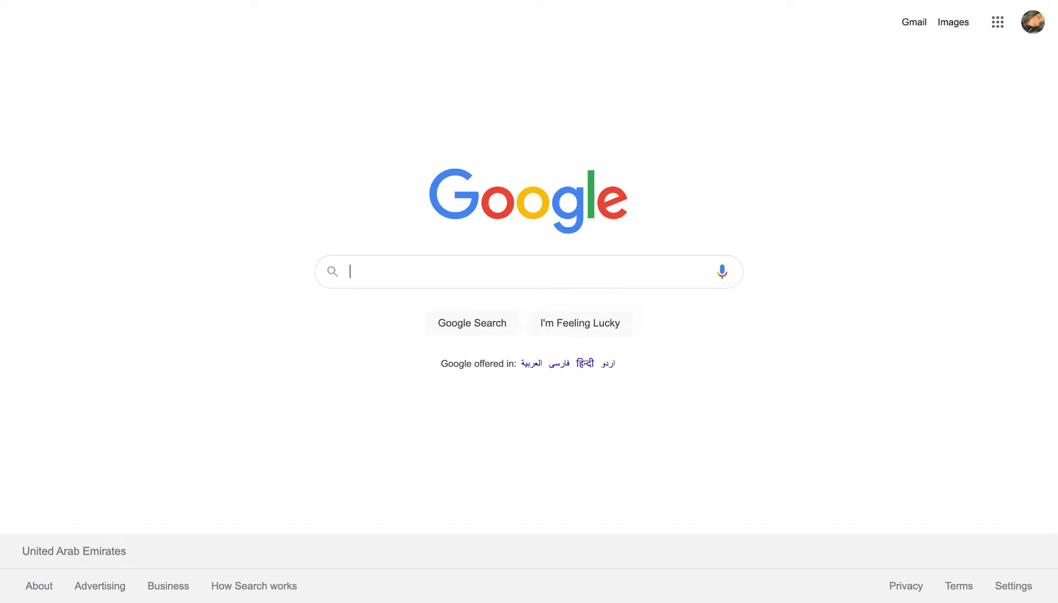
# Search the web for "sites google", open Google Sites and start a new blank site
pyautogui.write('sites google')
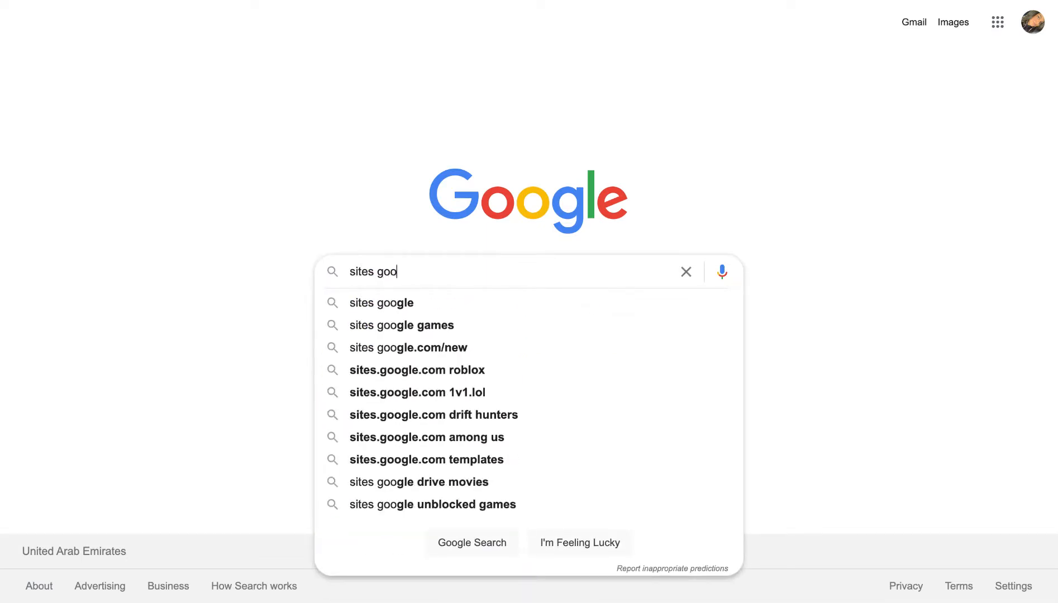
pyautogui.press('Return')
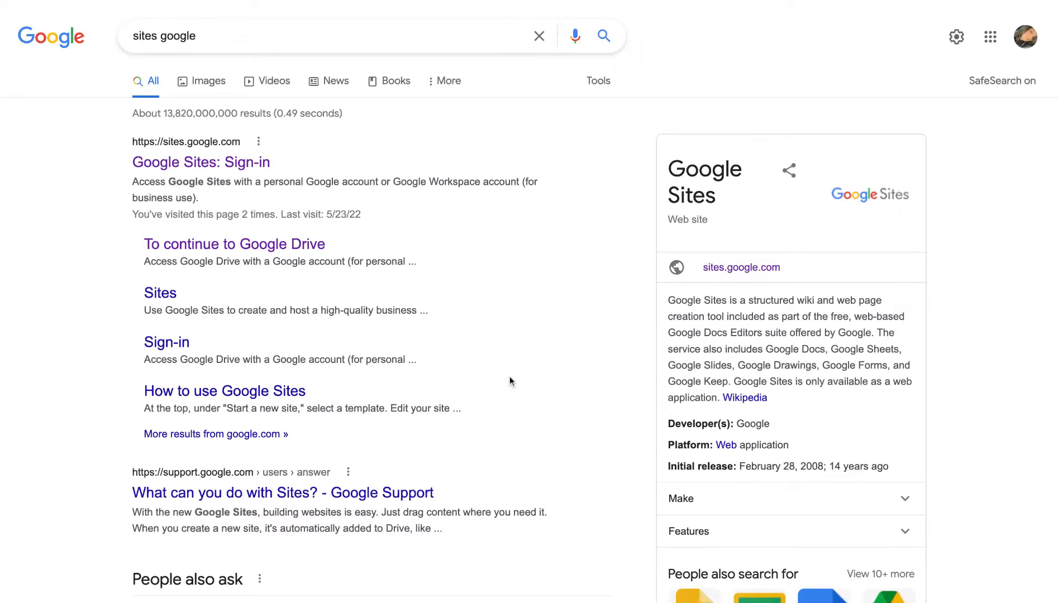
pyautogui.click(181, 163)
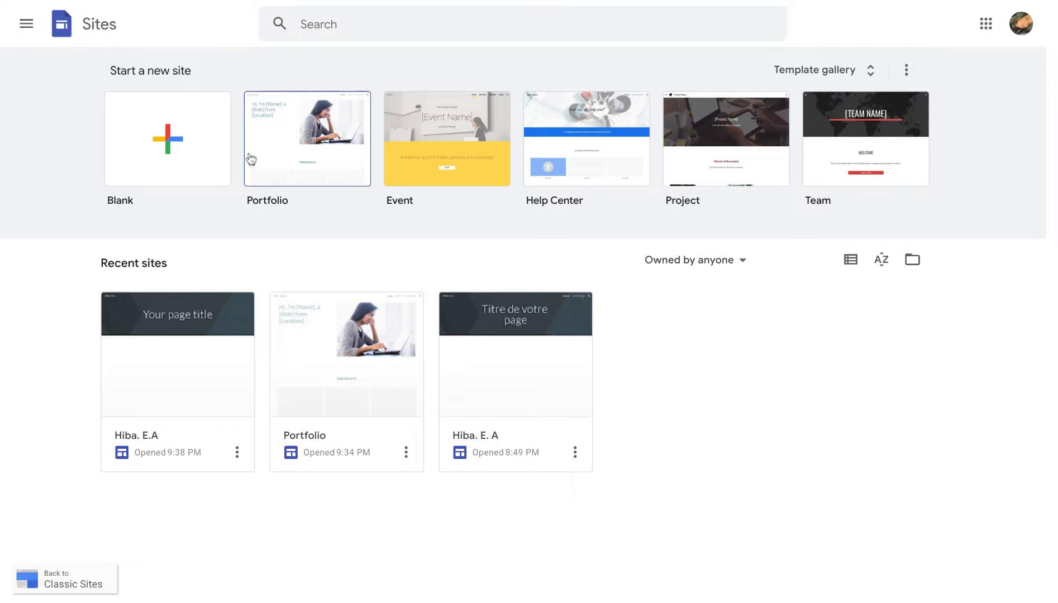
pyautogui.click(205, 139)
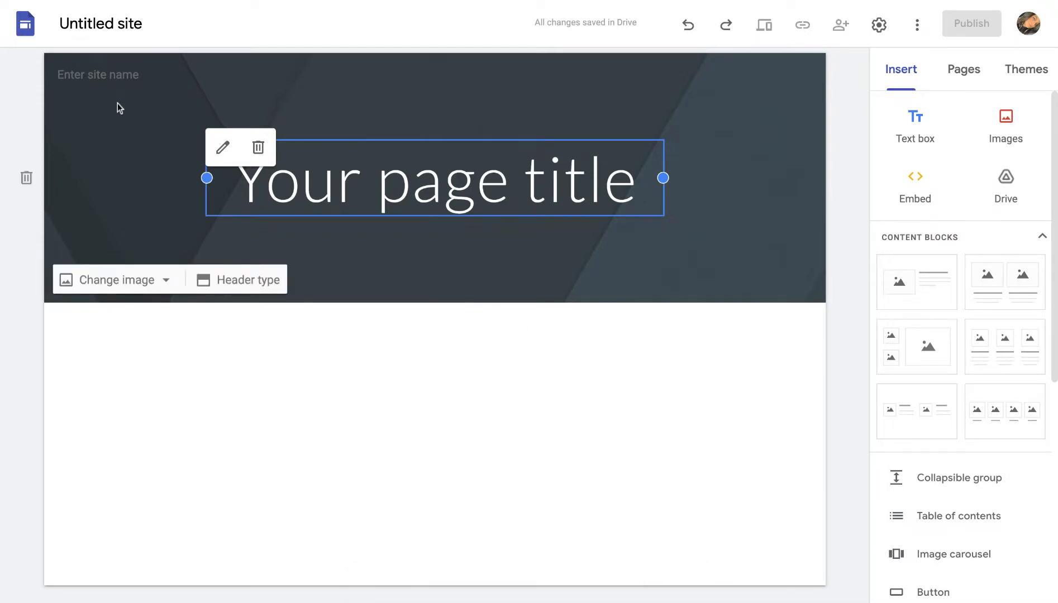
pyautogui.click(87, 77)
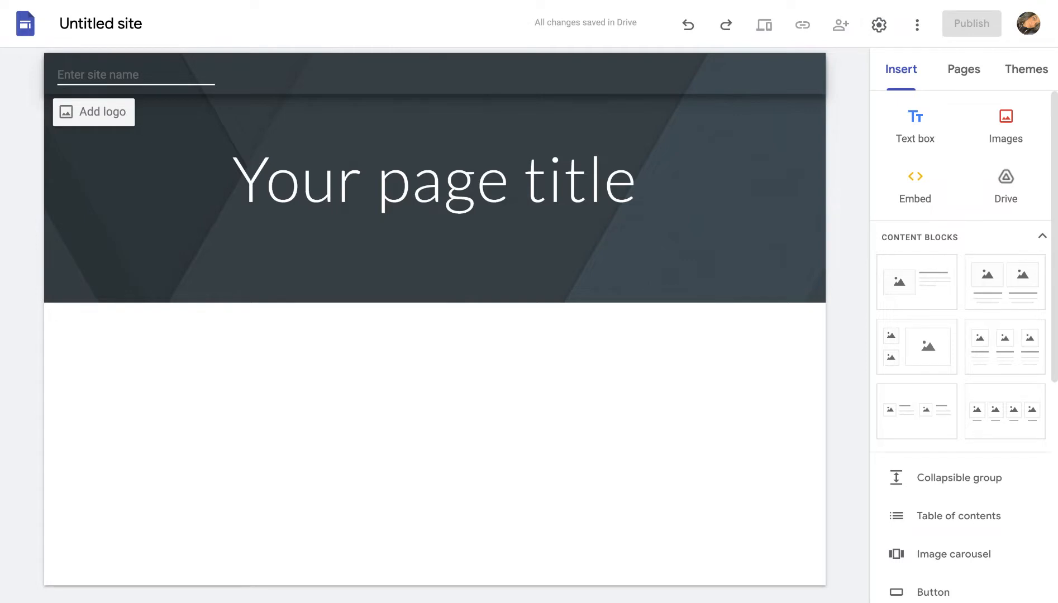
pyautogui.write('El Alami ')
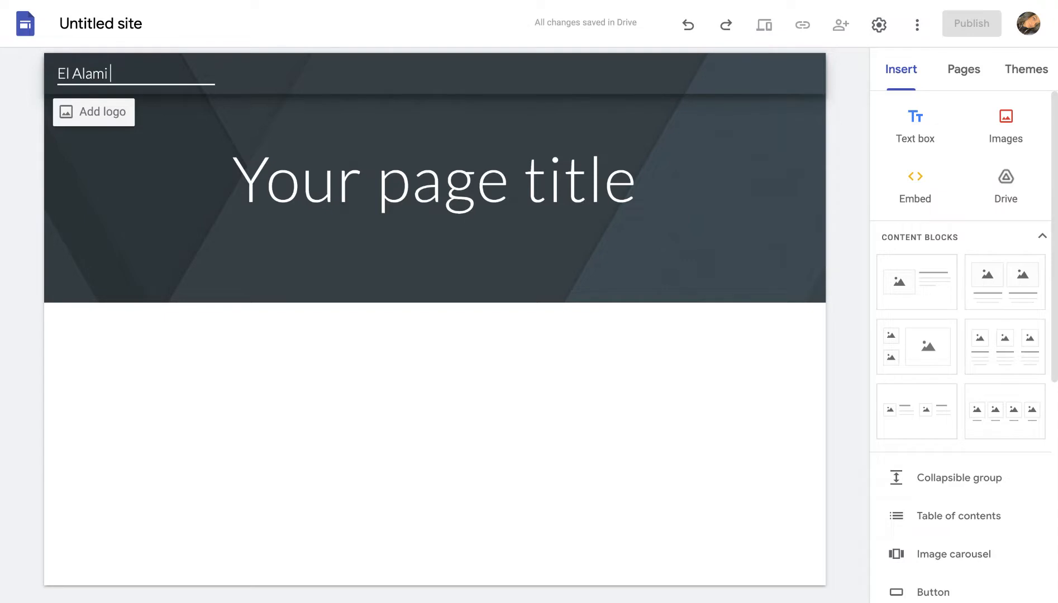
pyautogui.write('portfolio')
pyautogui.press('BackSpace')
pyautogui.press('BackSpace')
pyautogui.press('BackSpace')
pyautogui.press('BackSpace')
pyautogui.press('BackSpace')
pyautogui.press('BackSpace')
pyautogui.press('BackSpace')
pyautogui.press('BackSpace')
pyautogui.press('BackSpace')
pyautogui.press('BackSpace')
pyautogui.press('BackSpace')
pyautogui.press('BackSpace')
pyautogui.press('BackSpace')
pyautogui.press('BackSpace')
pyautogui.press('BackSpace')
pyautogui.press('BackSpace')
pyautogui.press('BackSpace')
pyautogui.press('BackSpace')
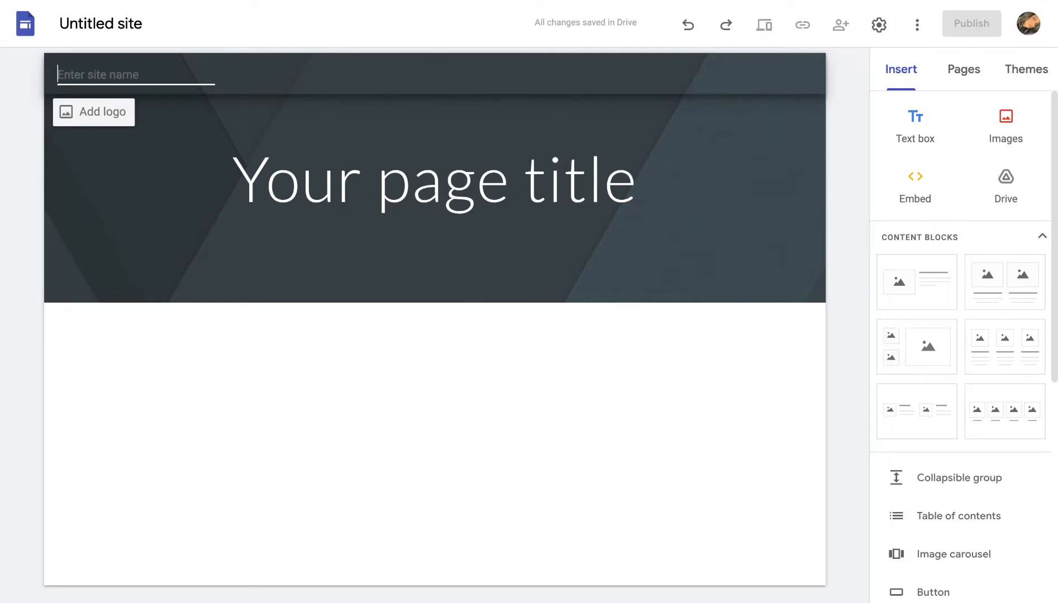
# Name the site "H.E.A portfolio"
pyautogui.write('h.E')
pyautogui.press('BackSpace')
pyautogui.press('BackSpace')
pyautogui.press('BackSpace')
pyautogui.write('h')
pyautogui.press('BackSpace')
pyautogui.write('H.E')
pyautogui.press('BackSpace')
pyautogui.write('e')
pyautogui.press('BackSpace')
pyautogui.write('E.A portfolio')
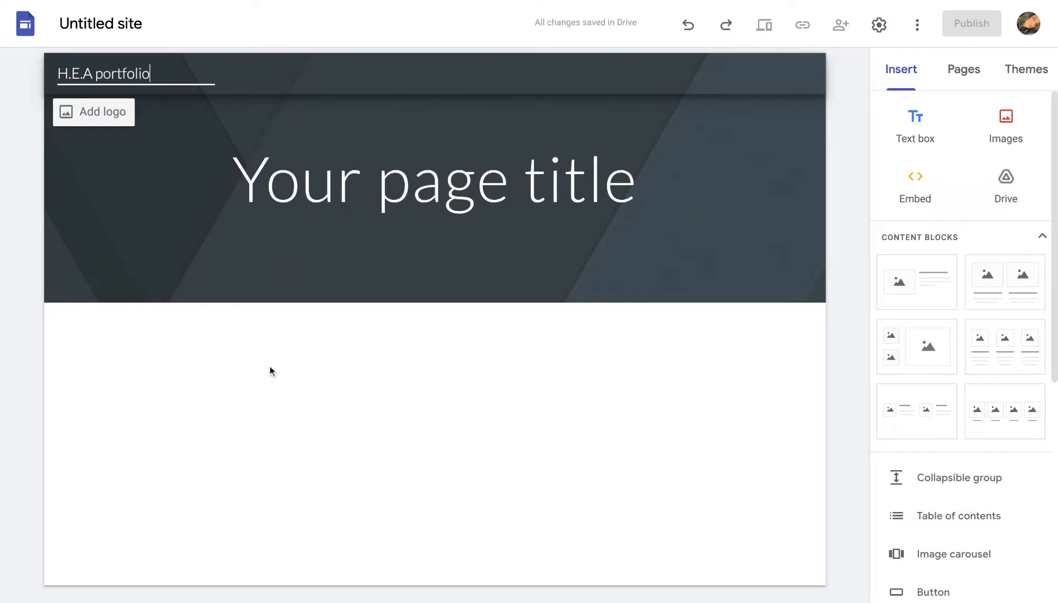
pyautogui.click(332, 376)
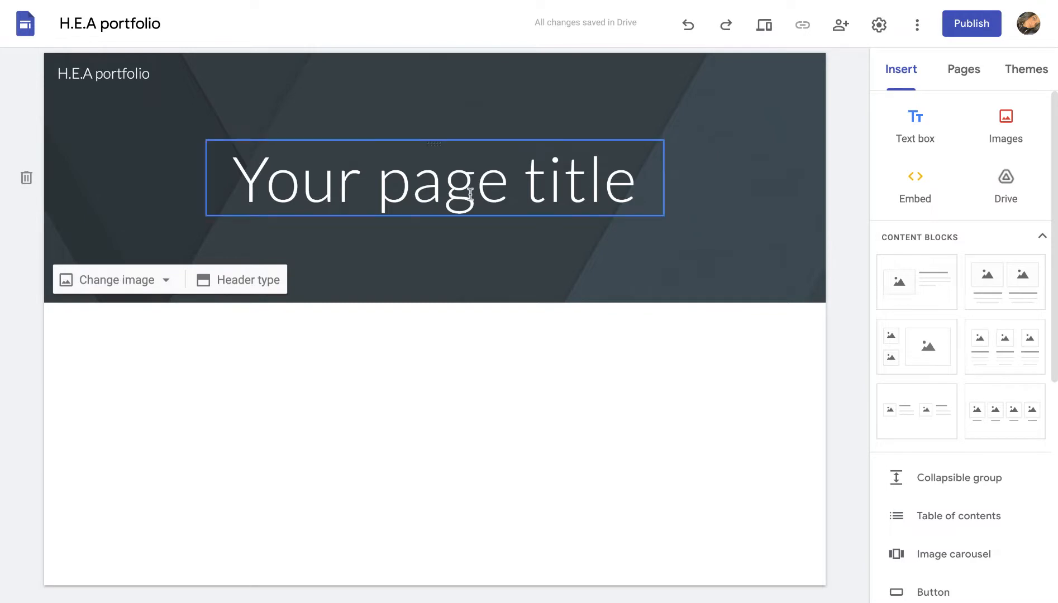
# Replace the placeholder page title in the header with "My E-Portfolio"
pyautogui.click(572, 176)
pyautogui.moveTo(639, 183); pyautogui.dragTo(217, 206)
pyautogui.press('BackSpace')
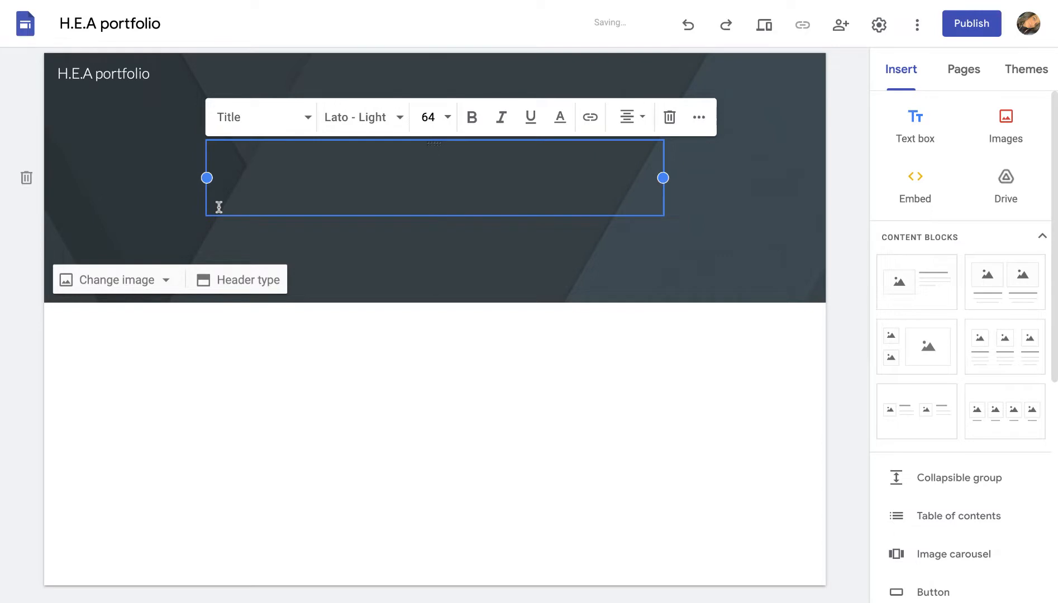
pyautogui.write('My E')
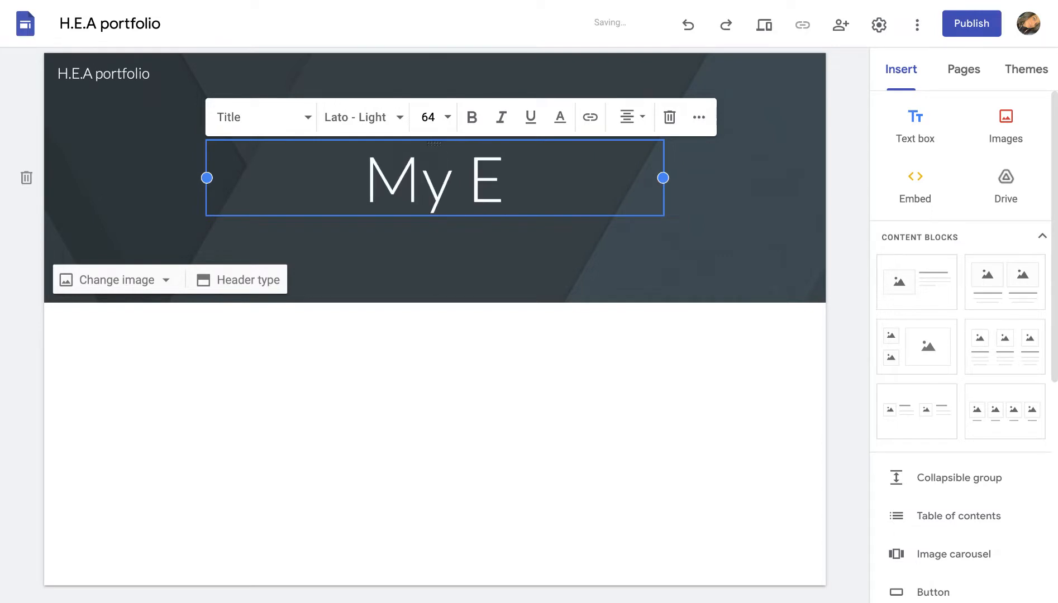
pyautogui.write('-PO')
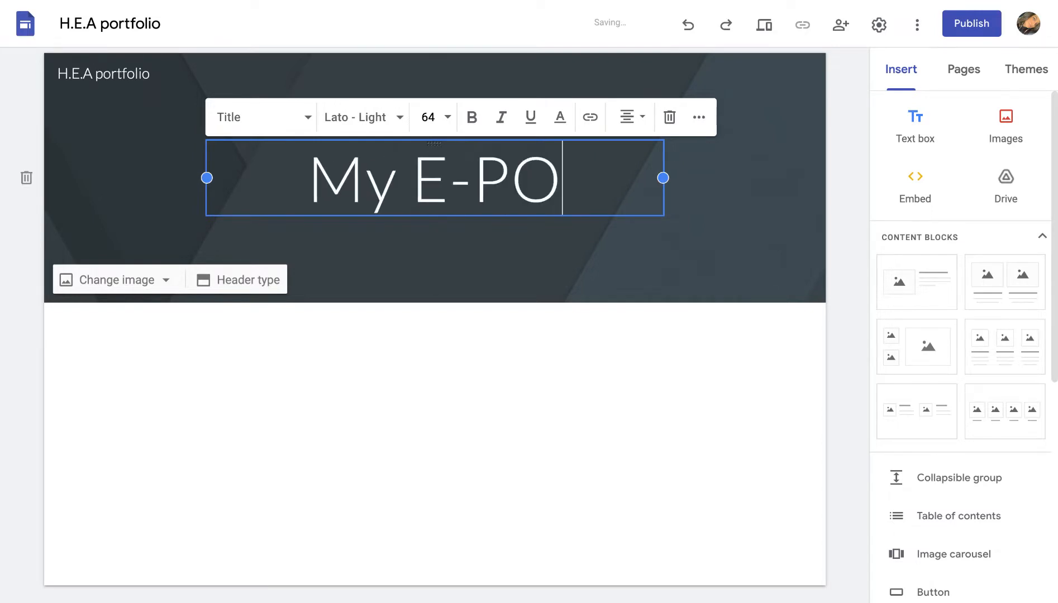
pyautogui.press('BackSpace')
pyautogui.press('BackSpace')
pyautogui.write('Po')
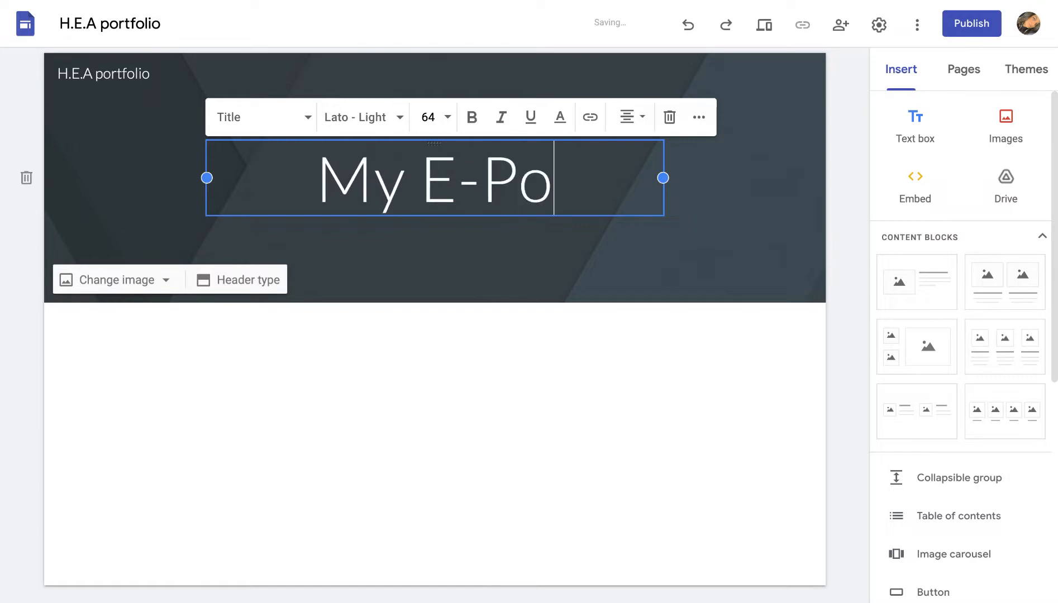
pyautogui.write('rtfolio')
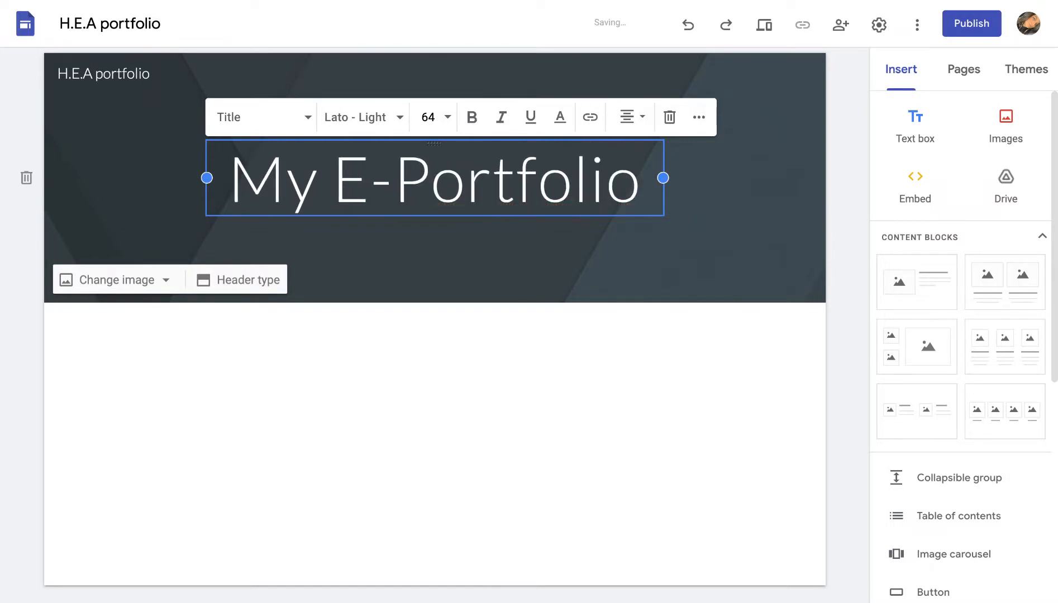
pyautogui.click(421, 385)
# Change the capital "E" in the header title to lowercase so it reads "My e-Portfolio"
pyautogui.click(368, 202)
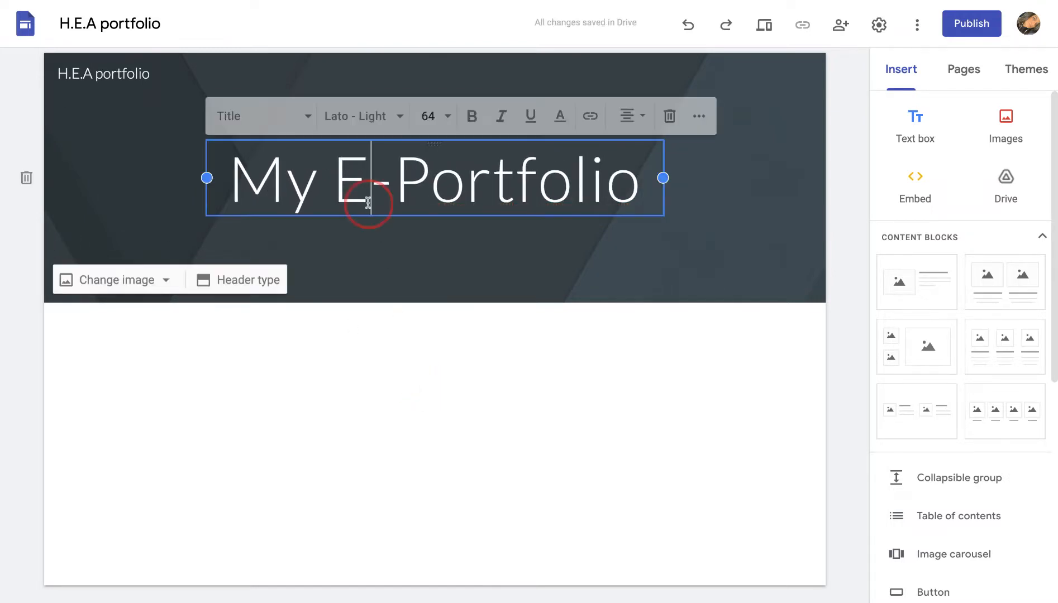
pyautogui.press('BackSpace')
pyautogui.write('e')
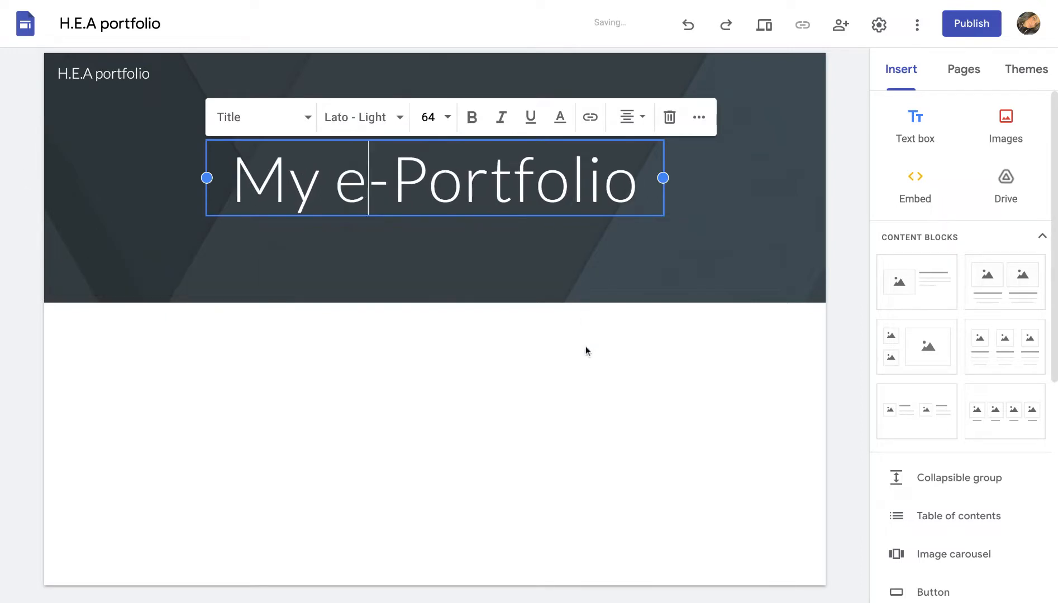
pyautogui.click(586, 351)
pyautogui.click(666, 74)
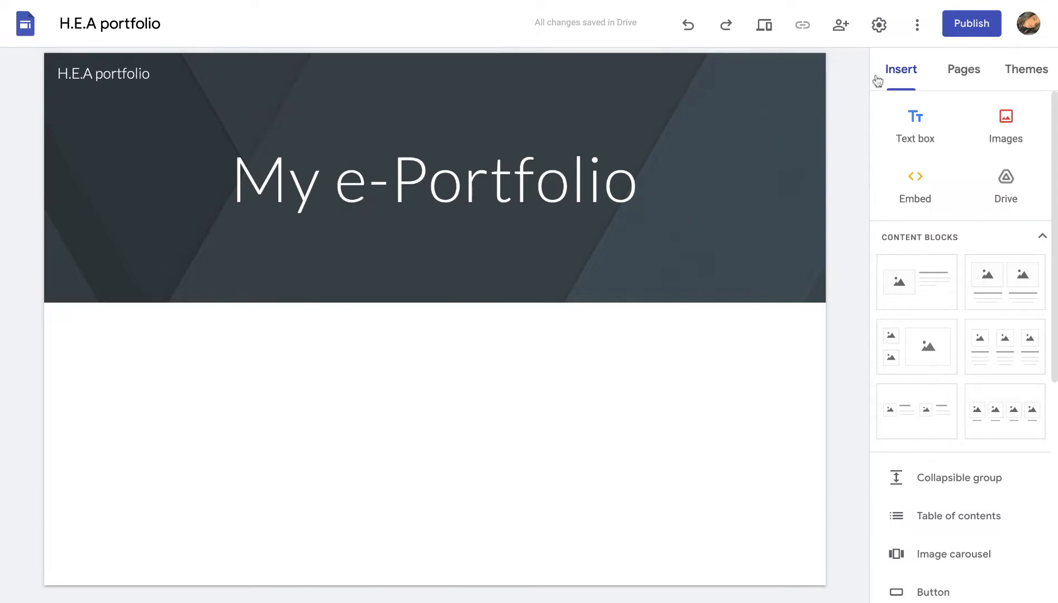
# Add a new page named "Vision" to the site
pyautogui.click(974, 75)
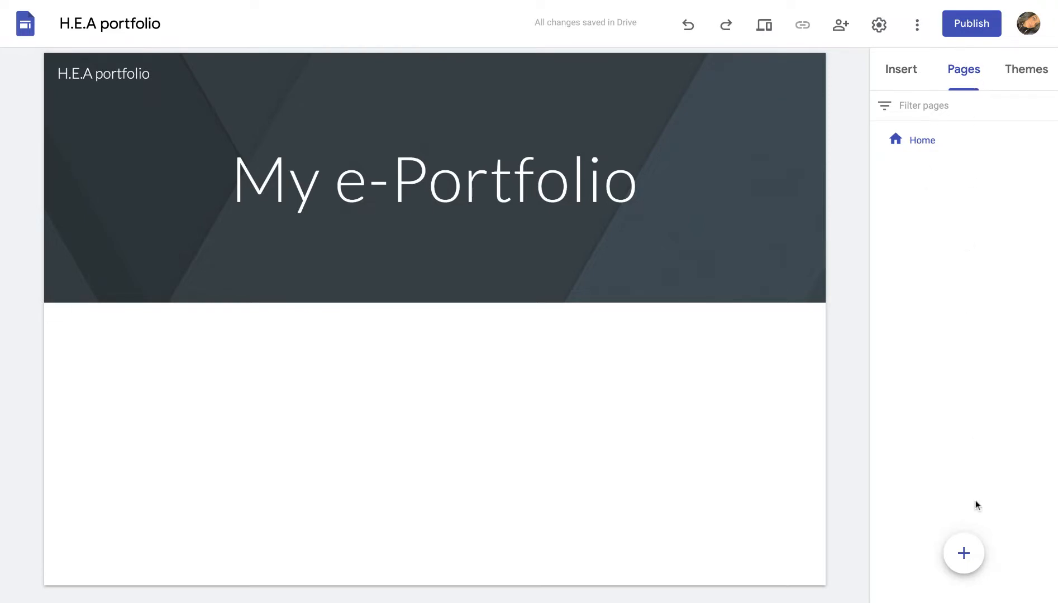
pyautogui.moveTo(965, 553)
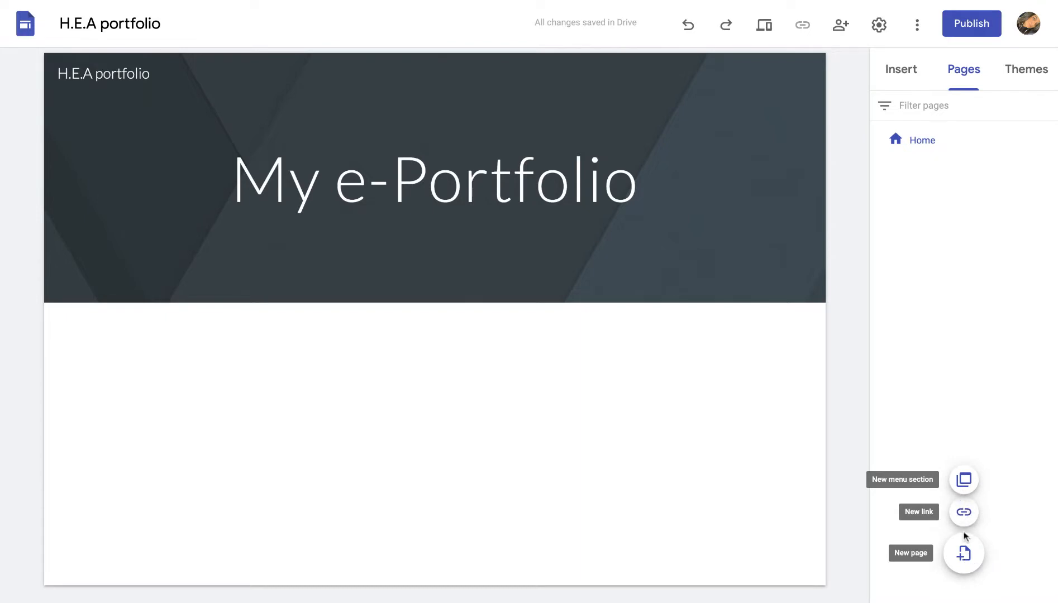
pyautogui.click(964, 559)
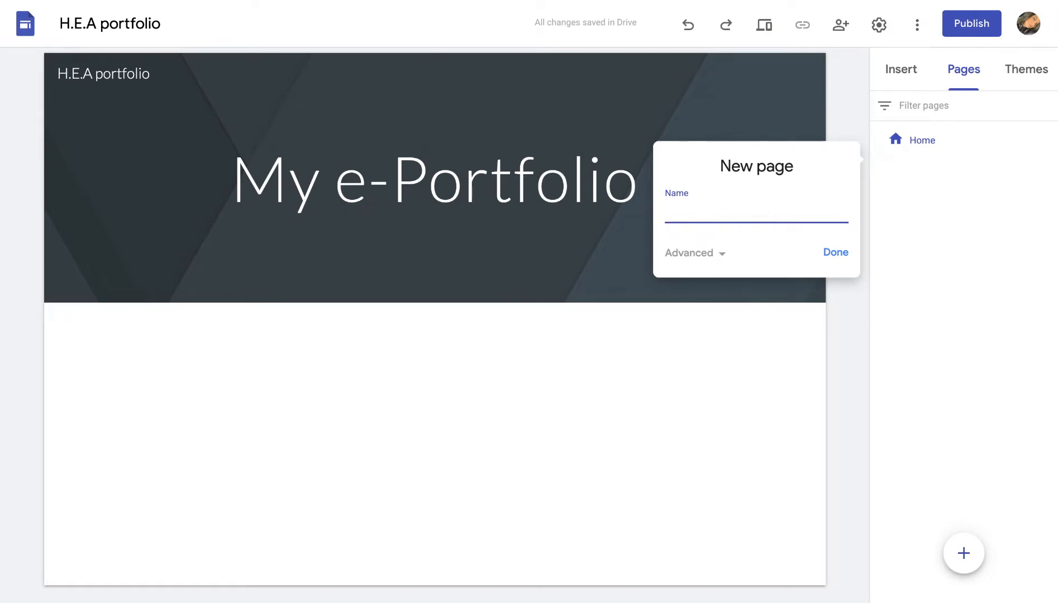
pyautogui.write('vISIONS')
pyautogui.press('BackSpace')
pyautogui.press('BackSpace')
pyautogui.press('BackSpace')
pyautogui.press('BackSpace')
pyautogui.press('BackSpace')
pyautogui.press('BackSpace')
pyautogui.press('BackSpace')
pyautogui.write('Vision')
pyautogui.click(836, 257)
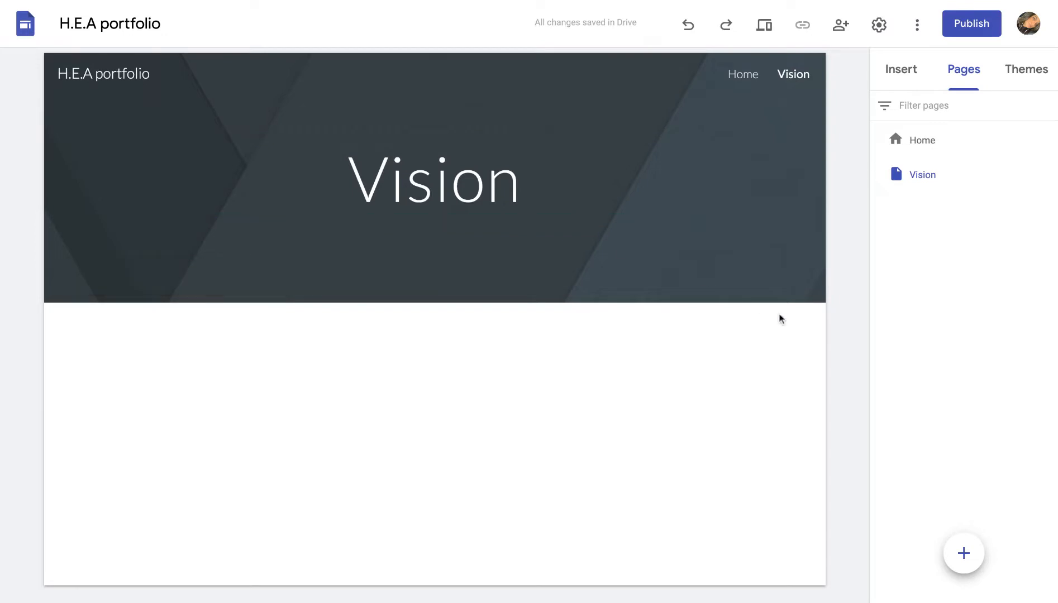
# Add another new page named "Resume" to the site
pyautogui.click(963, 552)
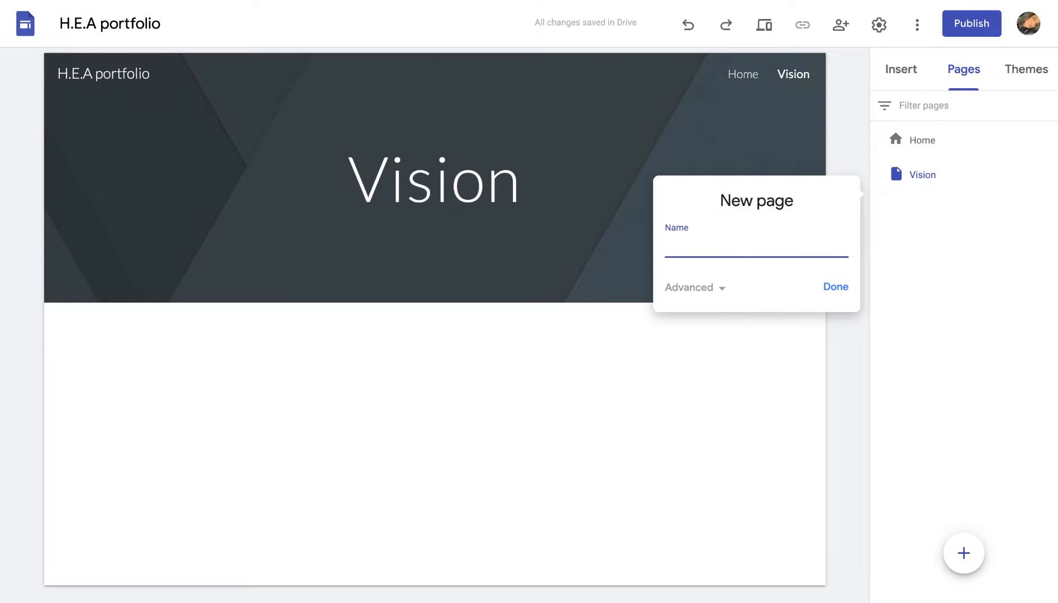
pyautogui.write('Resume')
pyautogui.click(836, 287)
# Create a further page named "Articles"
pyautogui.click(964, 551)
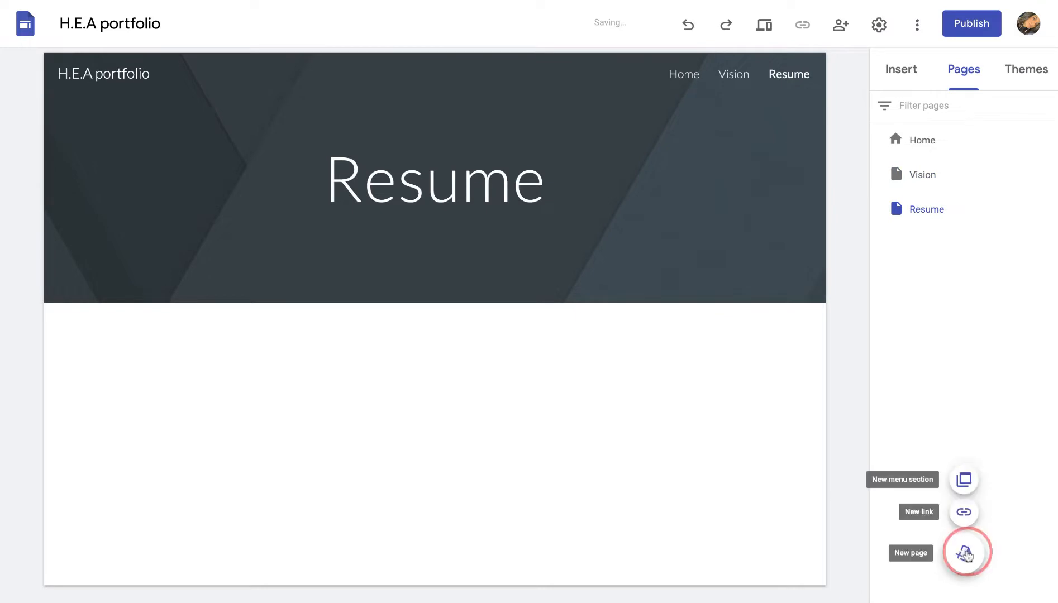
pyautogui.write('A')
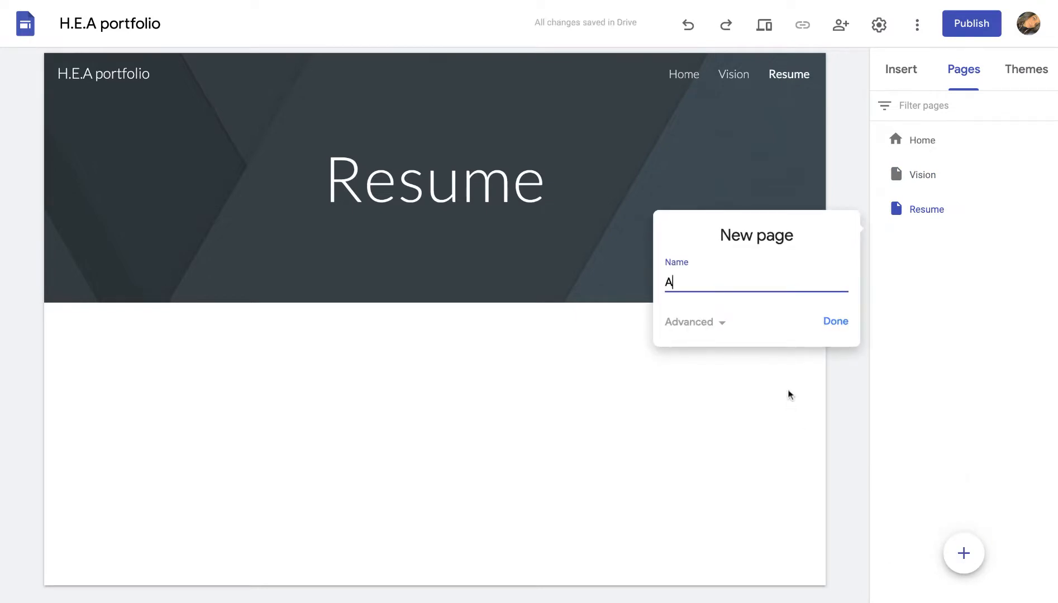
pyautogui.write('rtcile')
pyautogui.press('BackSpace')
pyautogui.press('BackSpace')
pyautogui.press('BackSpace')
pyautogui.press('BackSpace')
pyautogui.write('icles')
pyautogui.click(845, 330)
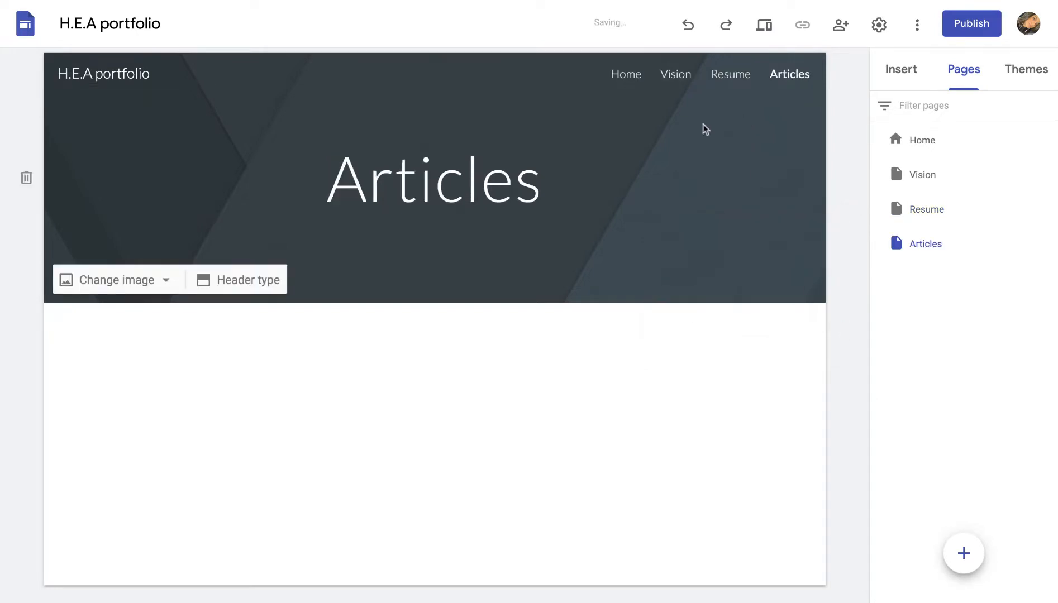
# Return to the Home page and change its header image to the gallery photo of a bright desk with a tilted laptop
pyautogui.click(624, 76)
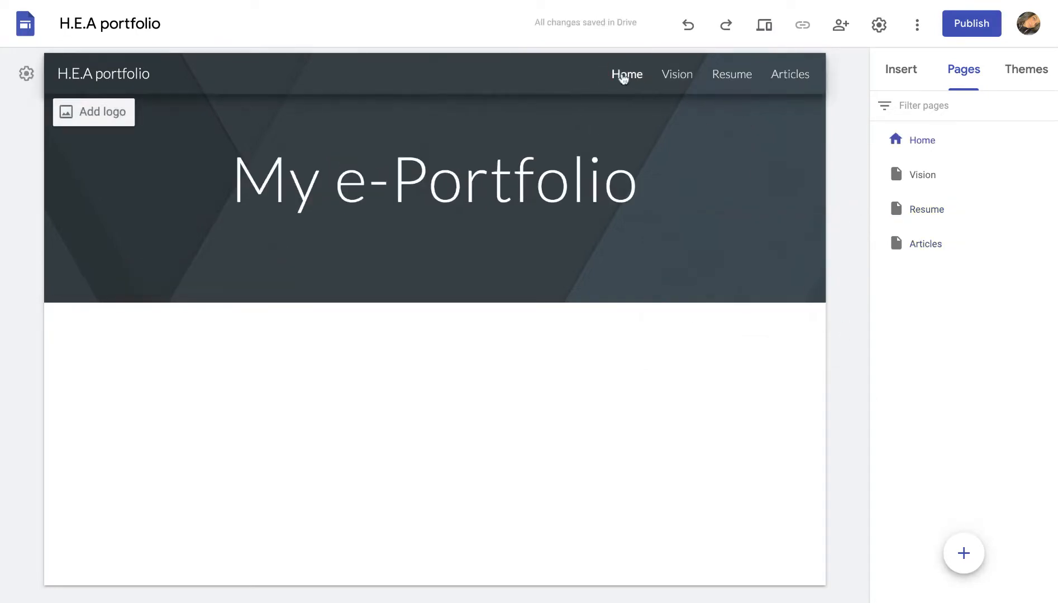
pyautogui.click(350, 407)
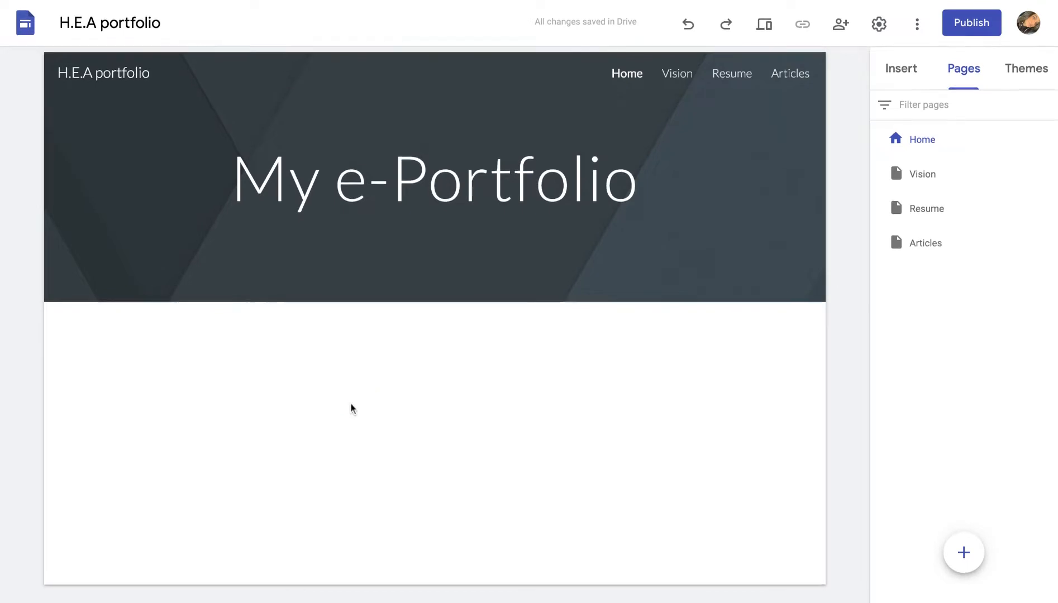
pyautogui.click(457, 245)
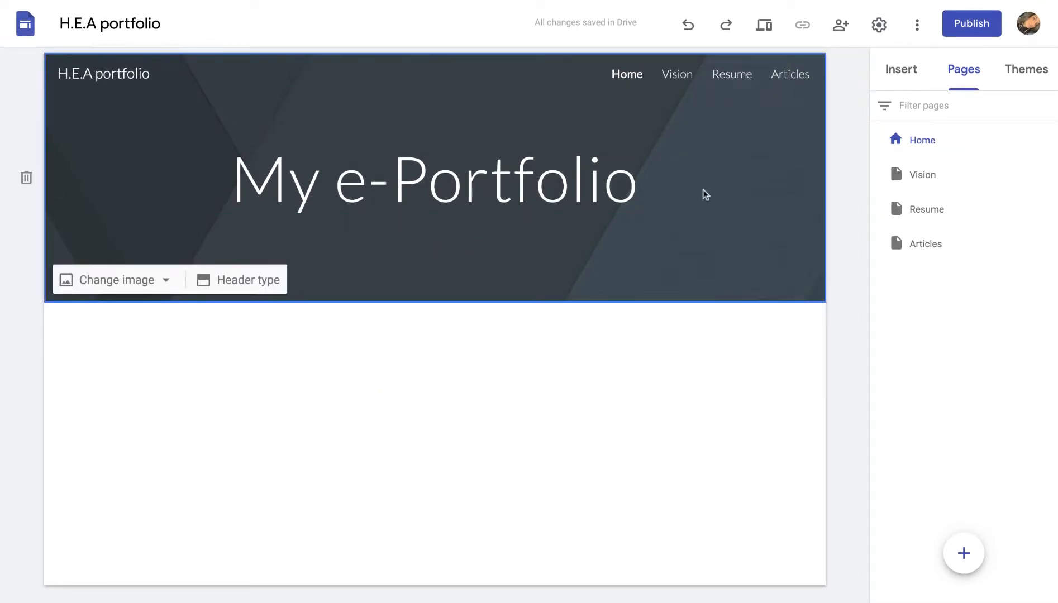
pyautogui.click(237, 281)
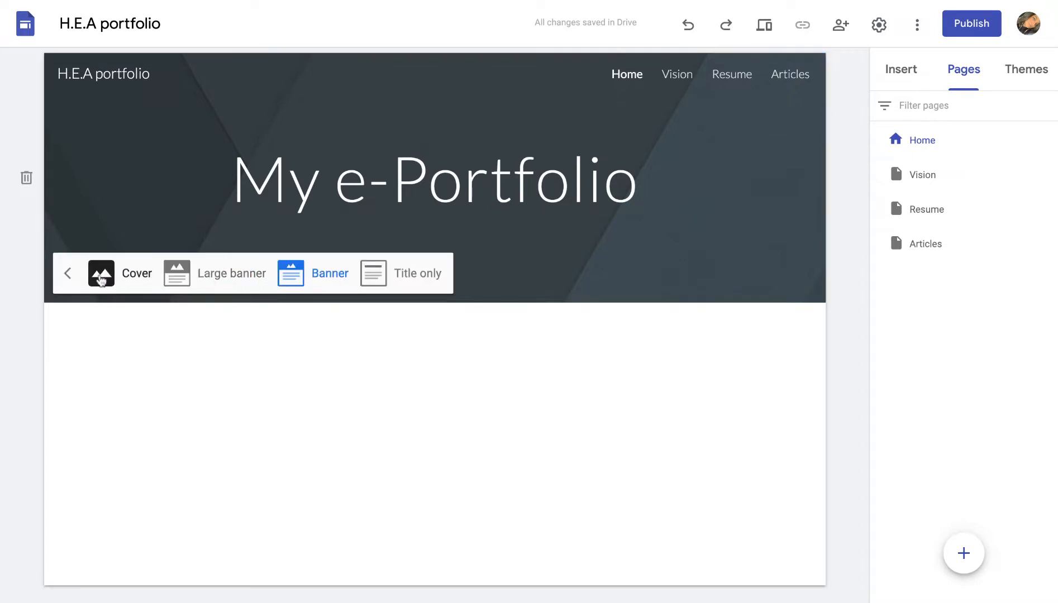
pyautogui.click(55, 274)
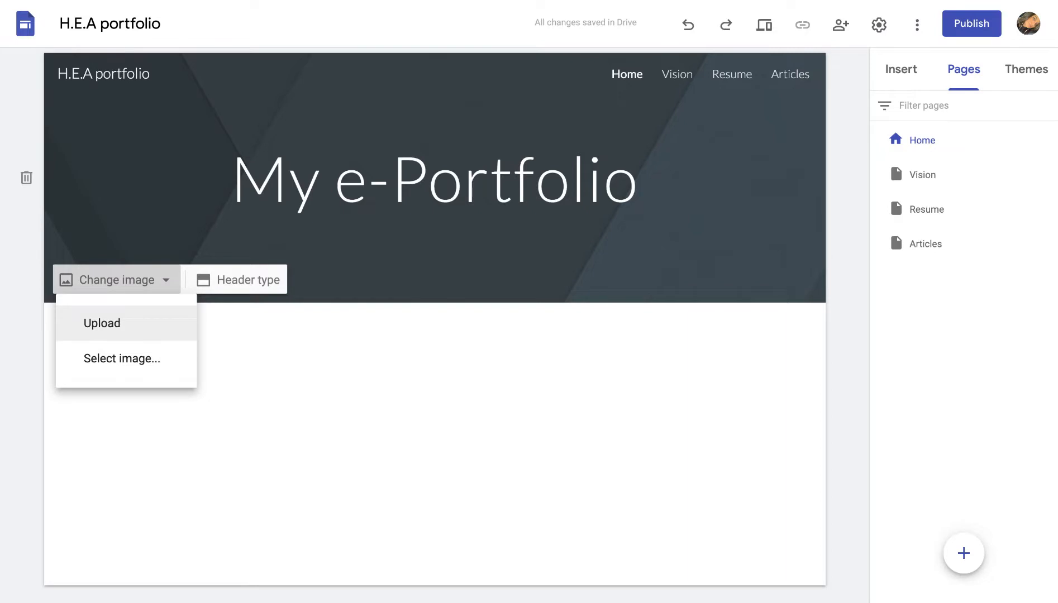
pyautogui.click(123, 362)
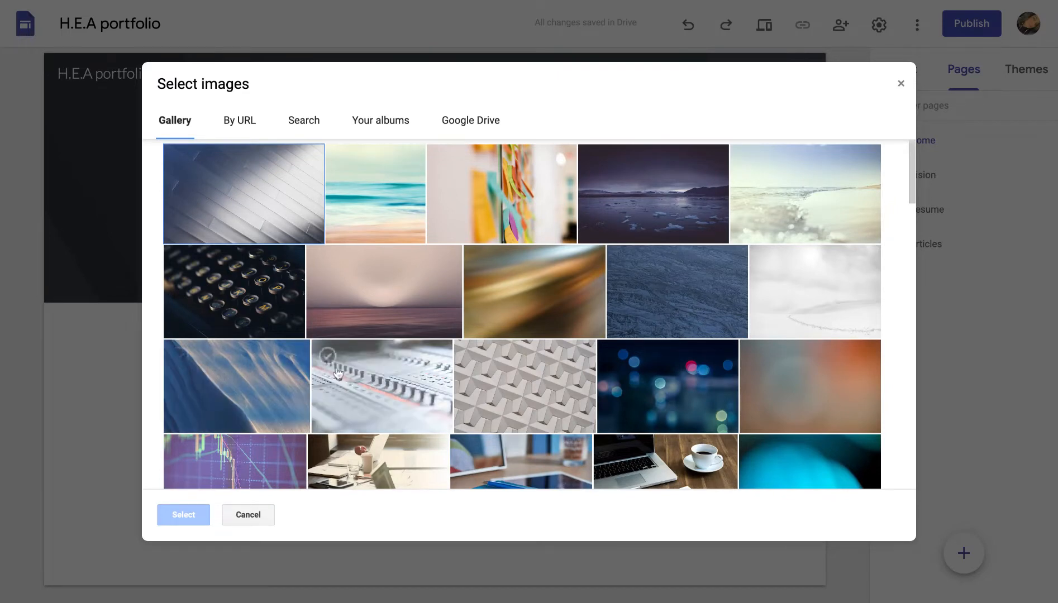
pyautogui.scroll(-8, 338, 371)
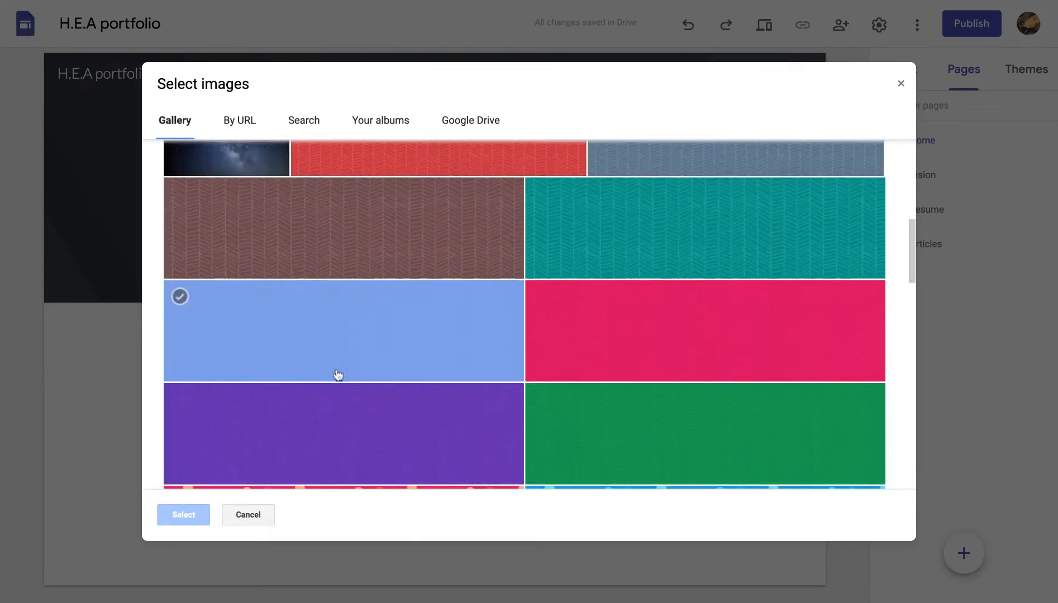
pyautogui.scroll(4, 402, 295)
pyautogui.click(402, 295)
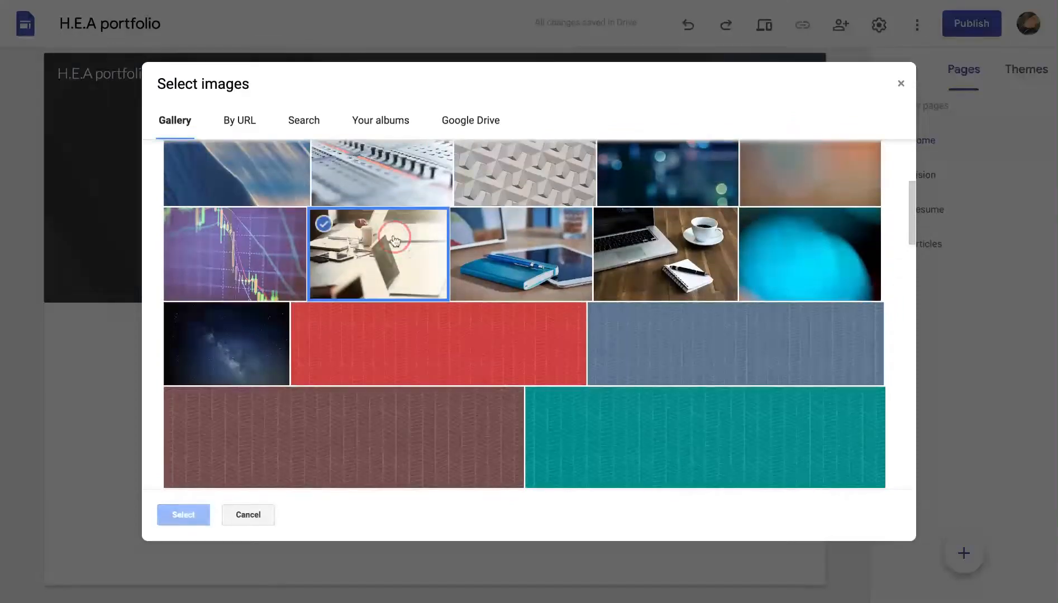
pyautogui.click(188, 515)
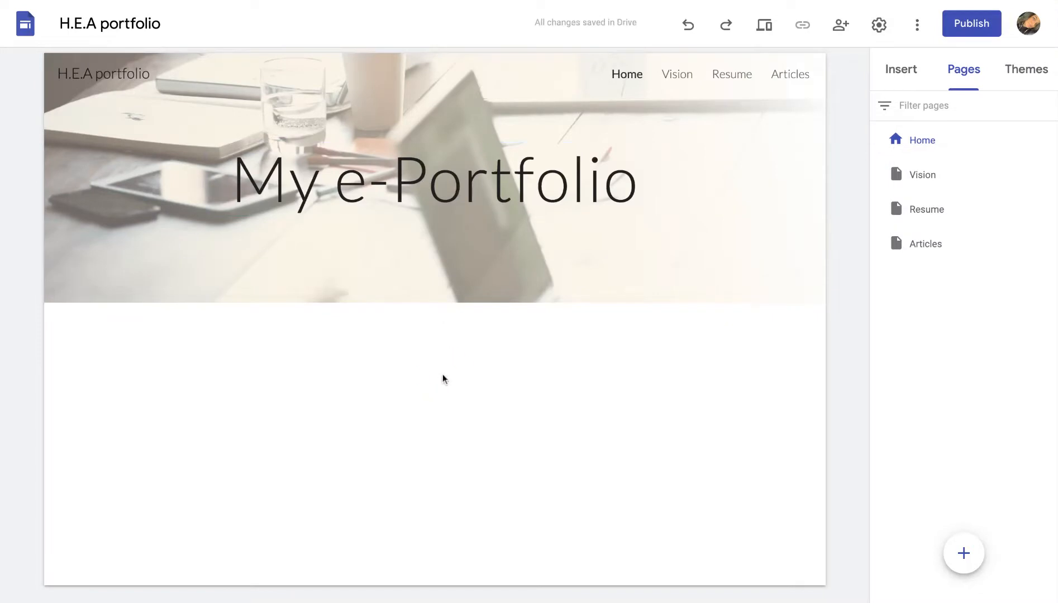
# Make the "My e-Portfolio" title in the Home page header bold
pyautogui.click(428, 178)
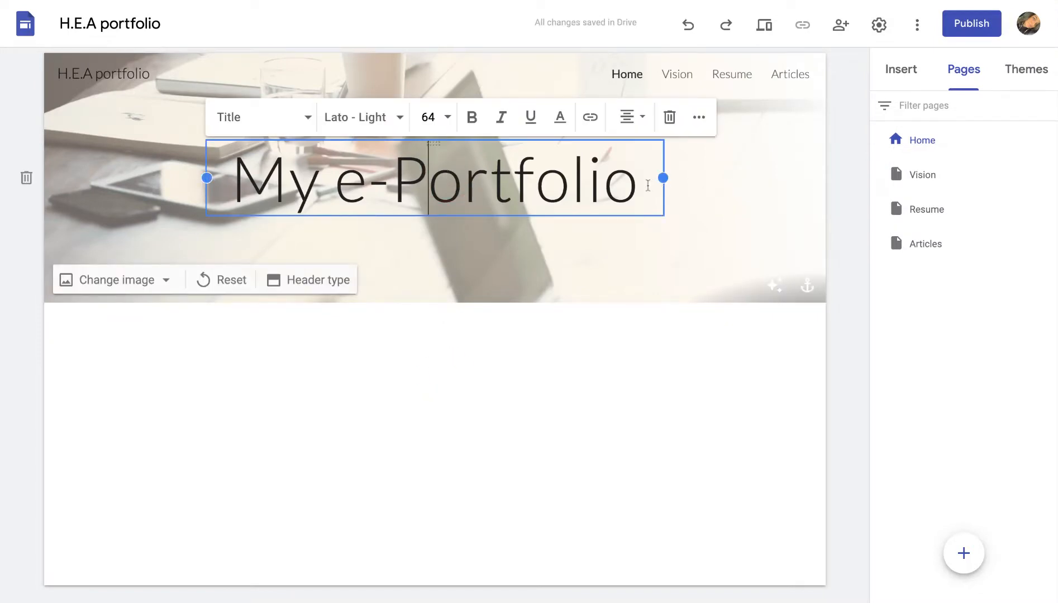
pyautogui.moveTo(648, 186); pyautogui.dragTo(231, 185)
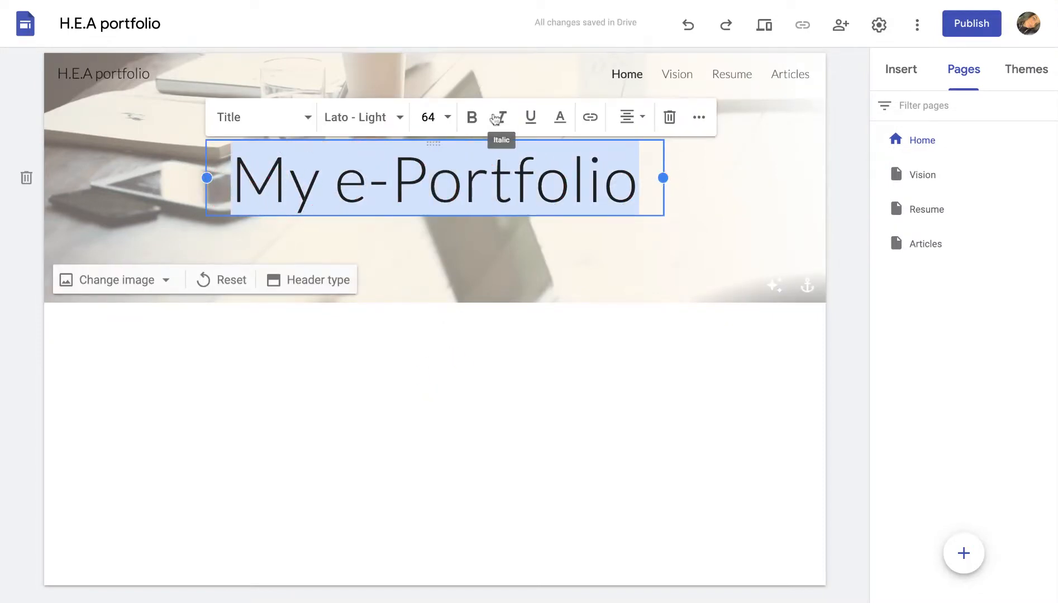
pyautogui.click(472, 116)
pyautogui.click(437, 371)
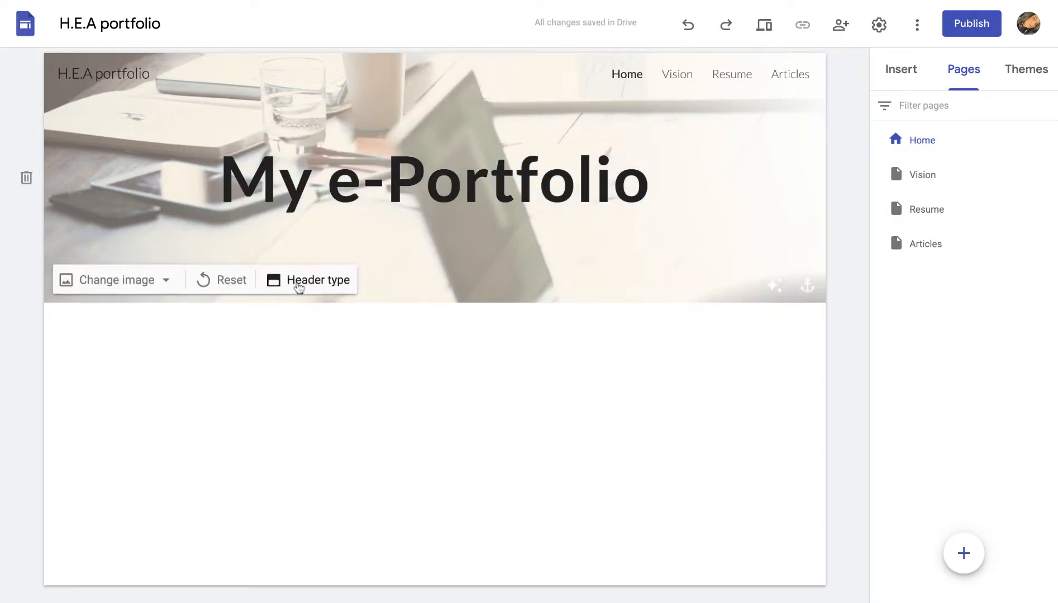
# Try the Title only, Cover and Large banner header types on the Home page and return to Banner
pyautogui.click(302, 275)
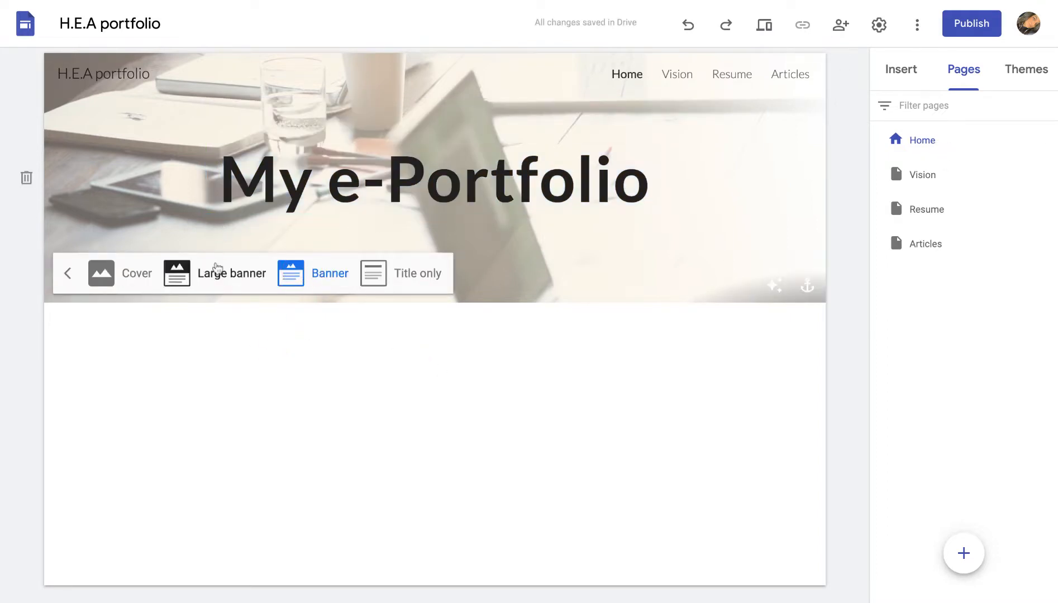
pyautogui.click(215, 273)
pyautogui.click(313, 422)
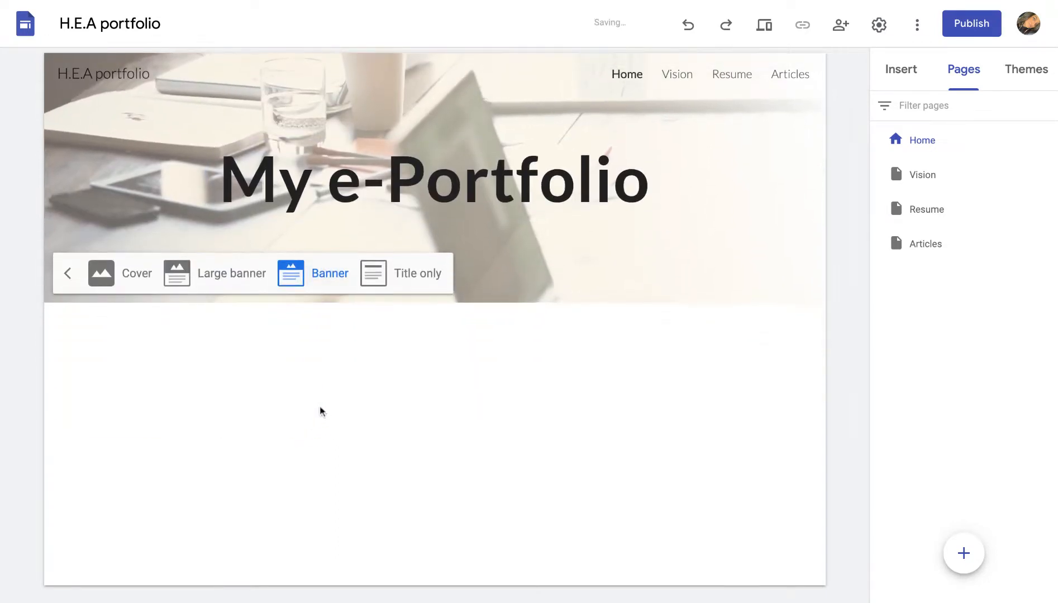
pyautogui.click(430, 273)
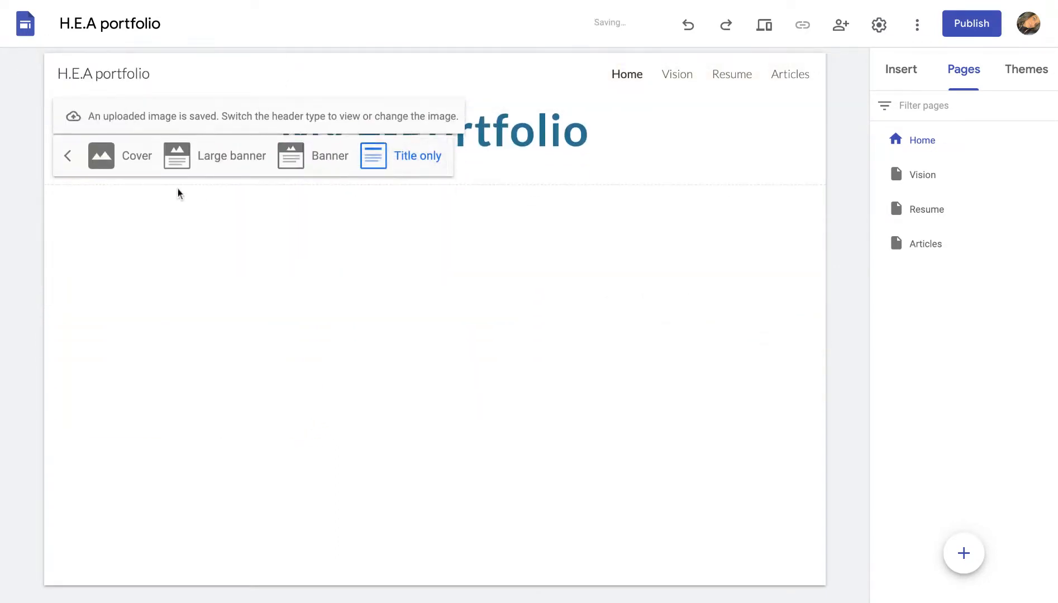
pyautogui.click(133, 156)
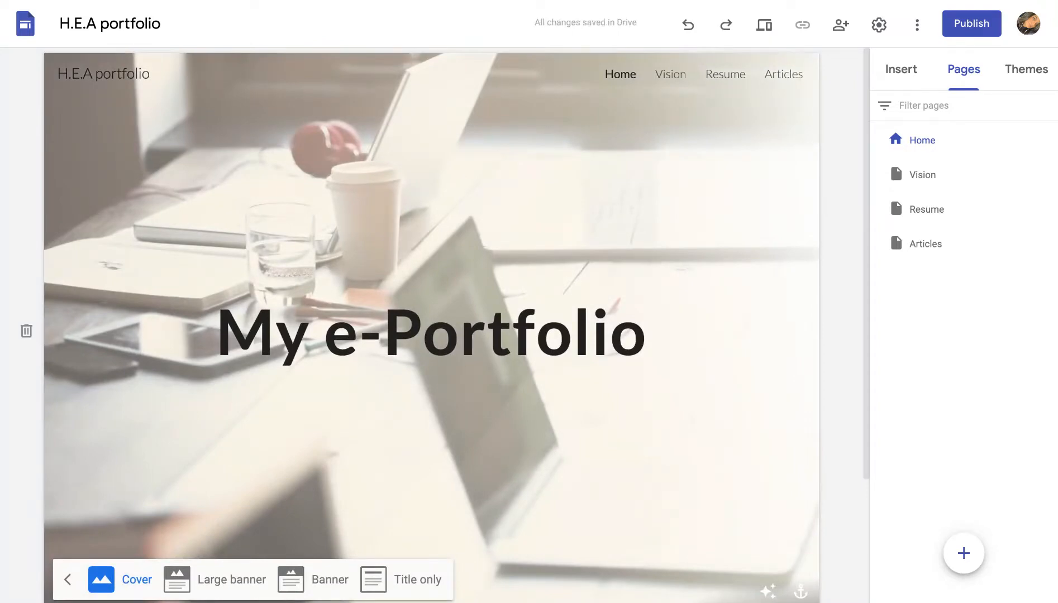
pyautogui.click(232, 584)
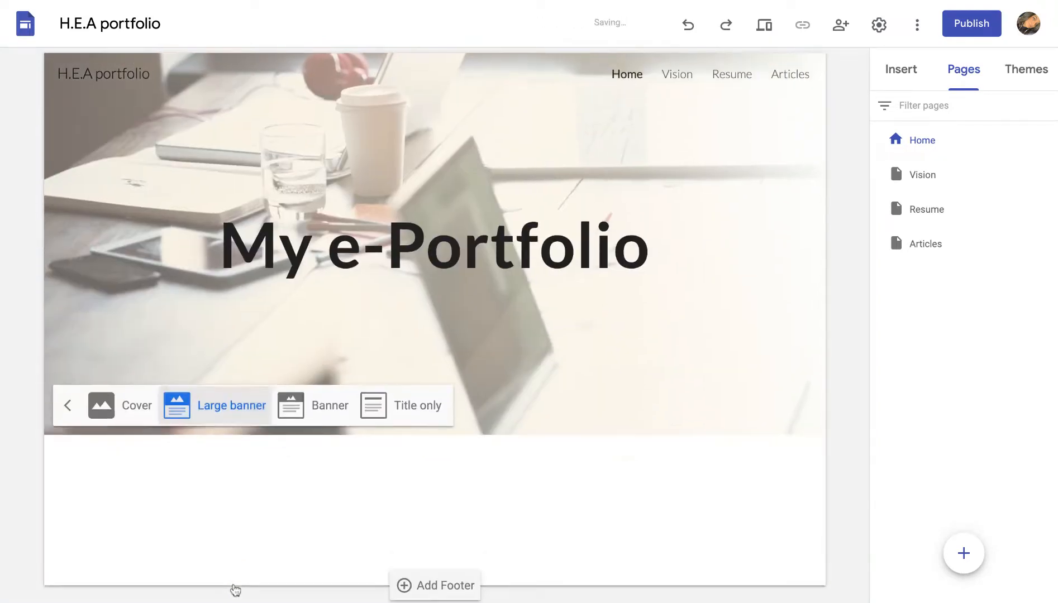
pyautogui.click(324, 406)
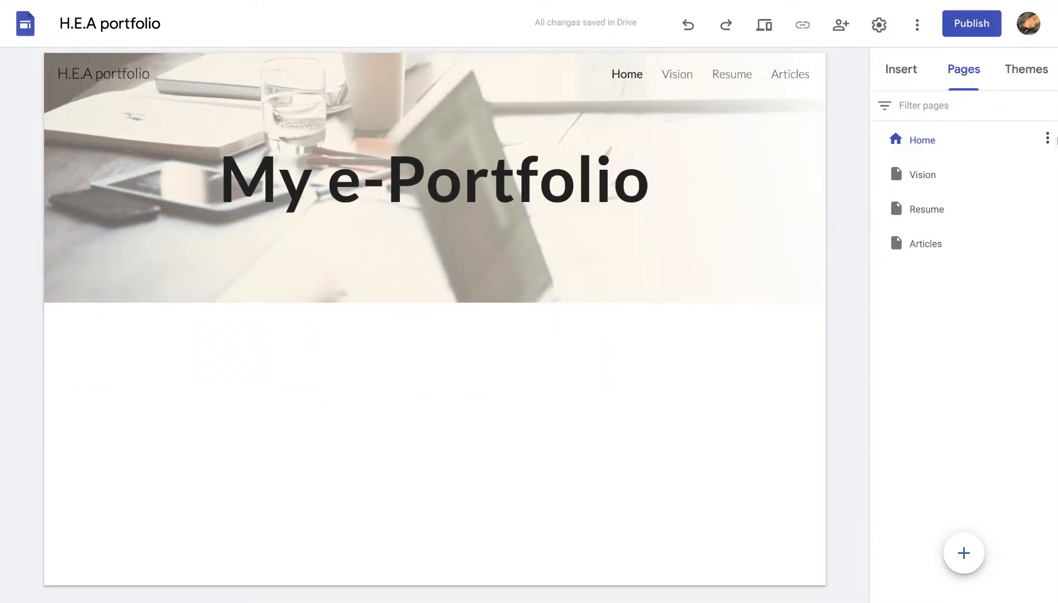
# Apply the Aristotle theme to the site with the purple accent color
pyautogui.click(1018, 79)
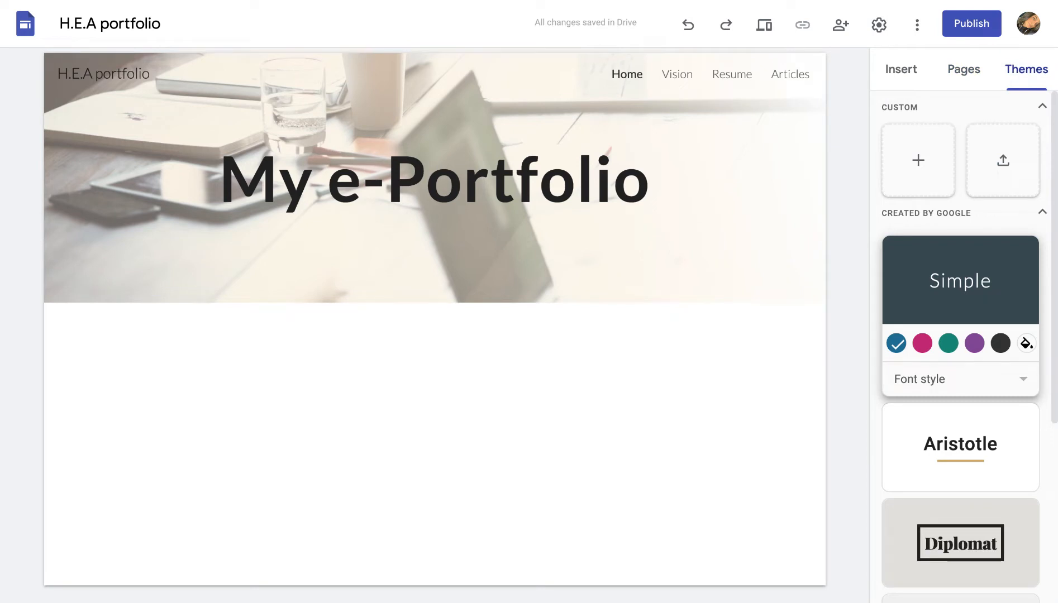
pyautogui.click(966, 482)
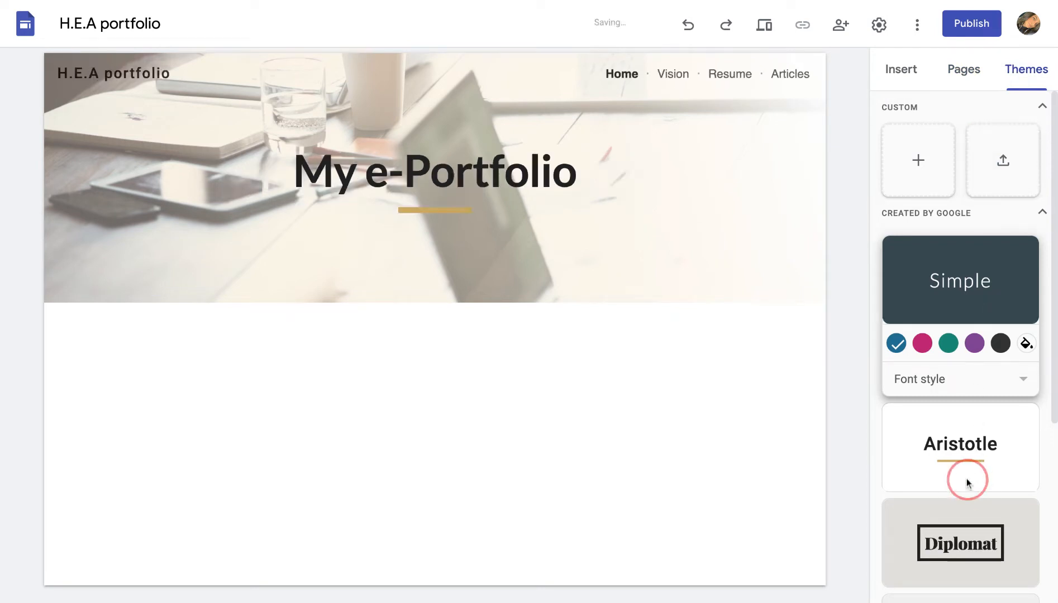
pyautogui.scroll(-2, 944, 363)
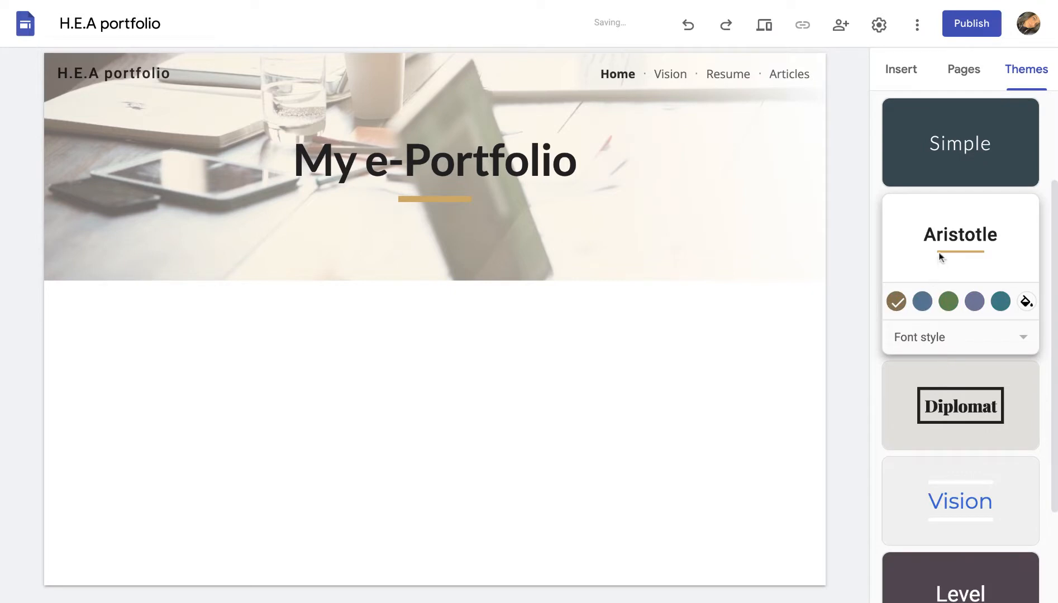
pyautogui.click(949, 302)
pyautogui.click(975, 305)
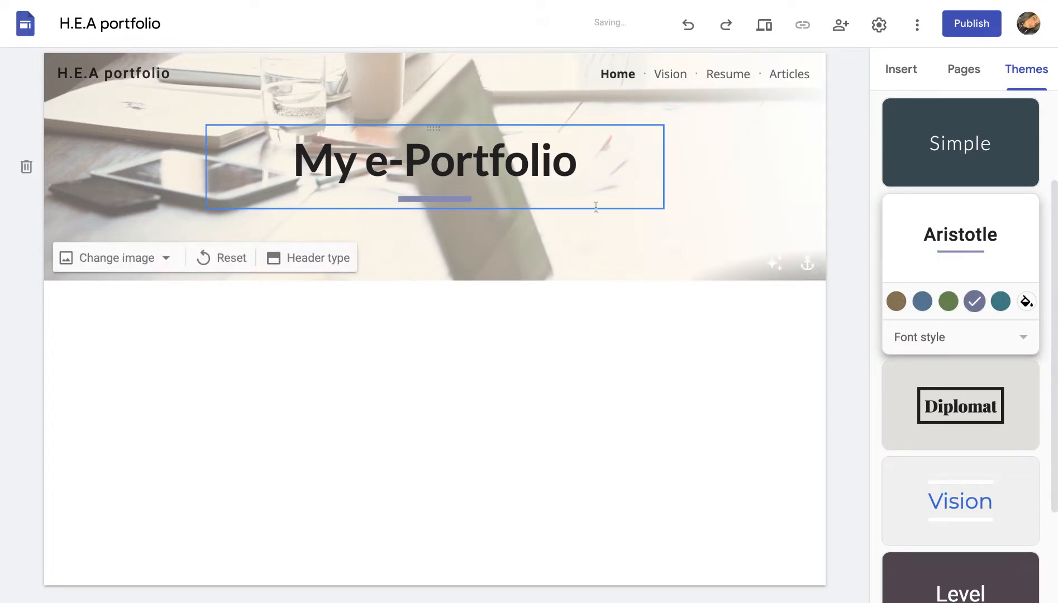
# Try out the Diplomat, Vision and Impression themes on the site
pyautogui.scroll(-1, 977, 411)
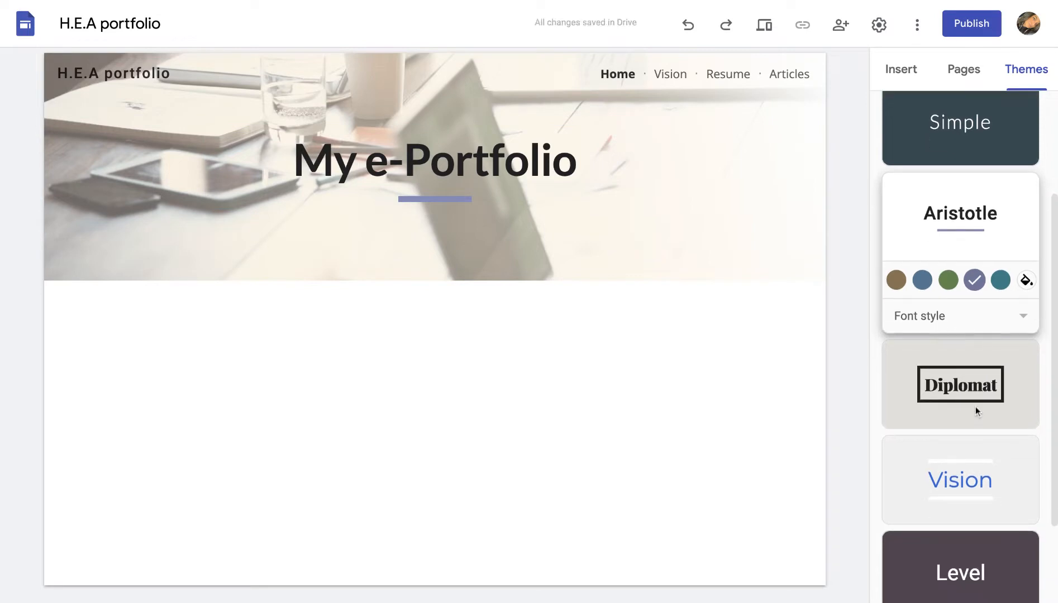
pyautogui.click(944, 384)
pyautogui.click(975, 478)
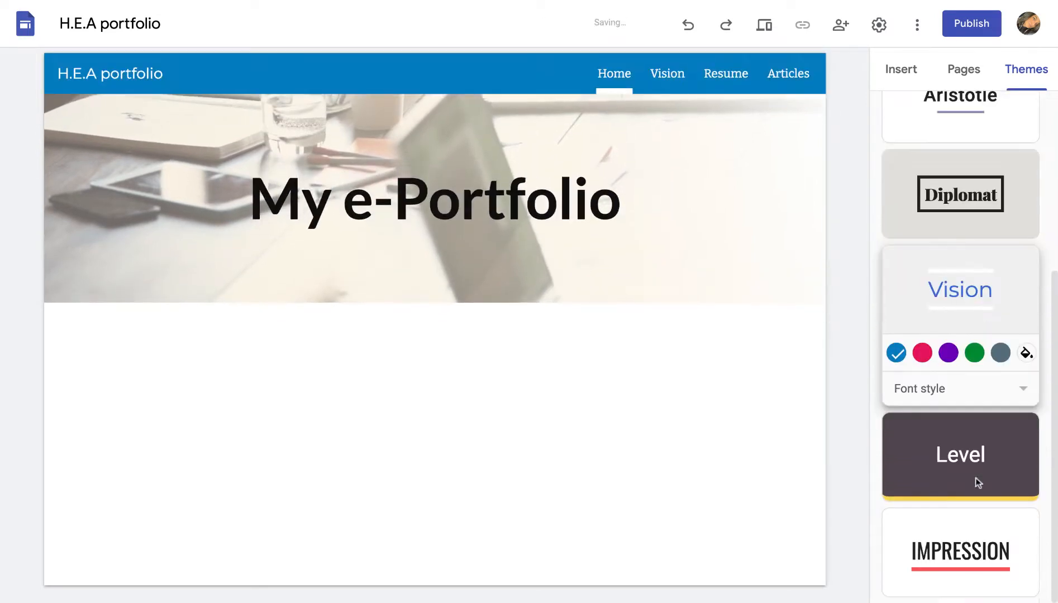
pyautogui.click(976, 477)
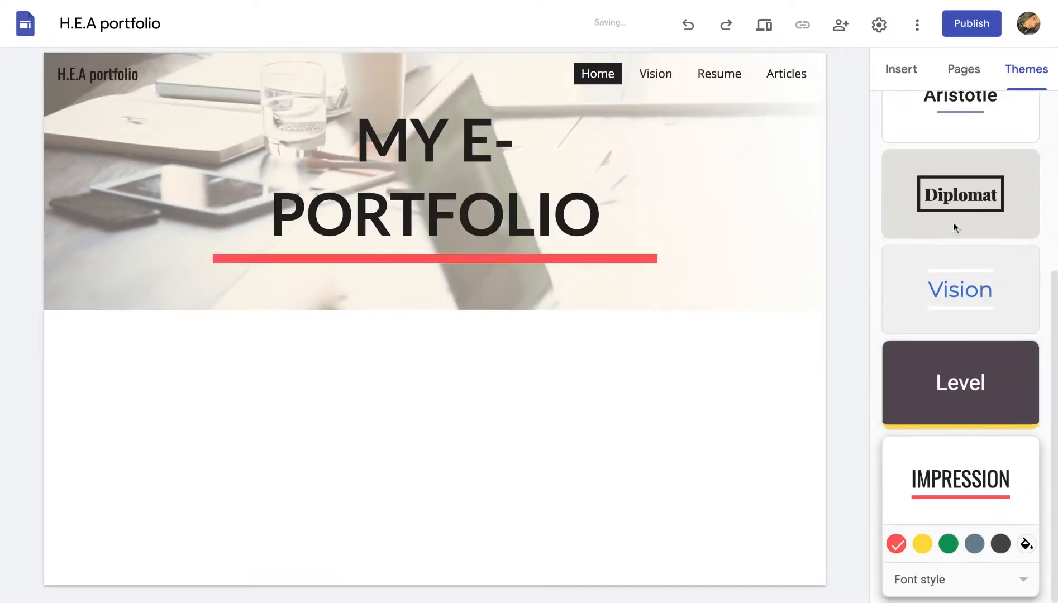
# Switch the site back to the Aristotle theme and choose its green accent color
pyautogui.scroll(3, 954, 227)
pyautogui.click(954, 223)
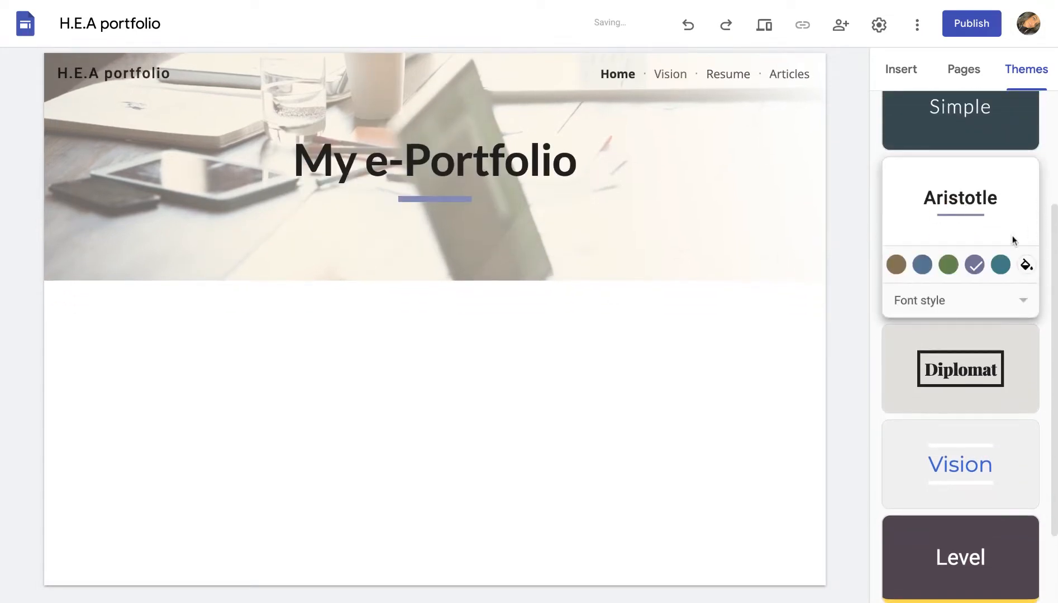
pyautogui.click(922, 264)
pyautogui.click(953, 269)
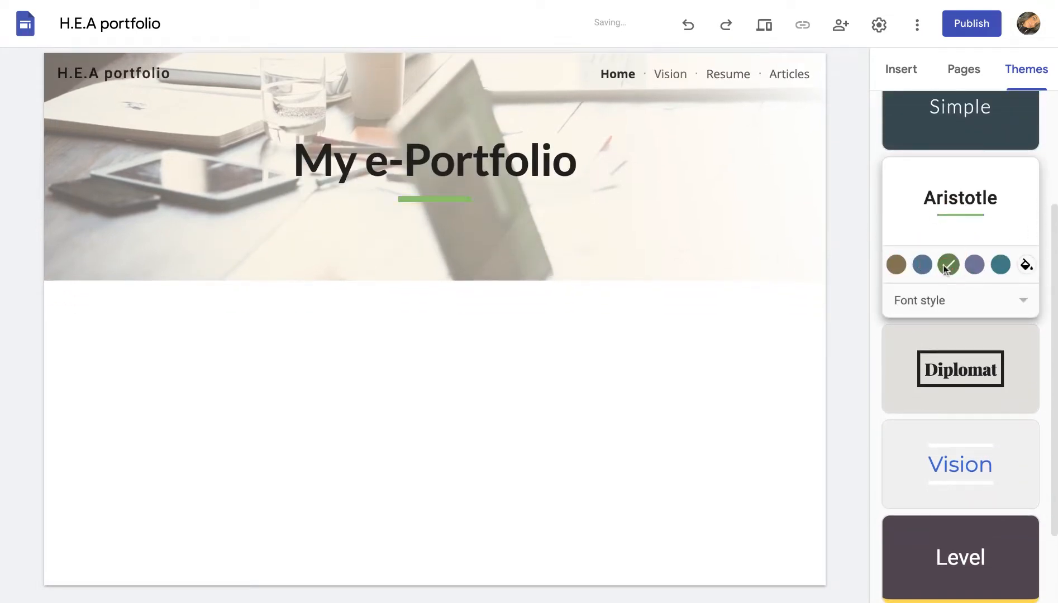
# Insert three content blocks below the header: one image beside text, two captioned images, and three captioned images
pyautogui.click(902, 70)
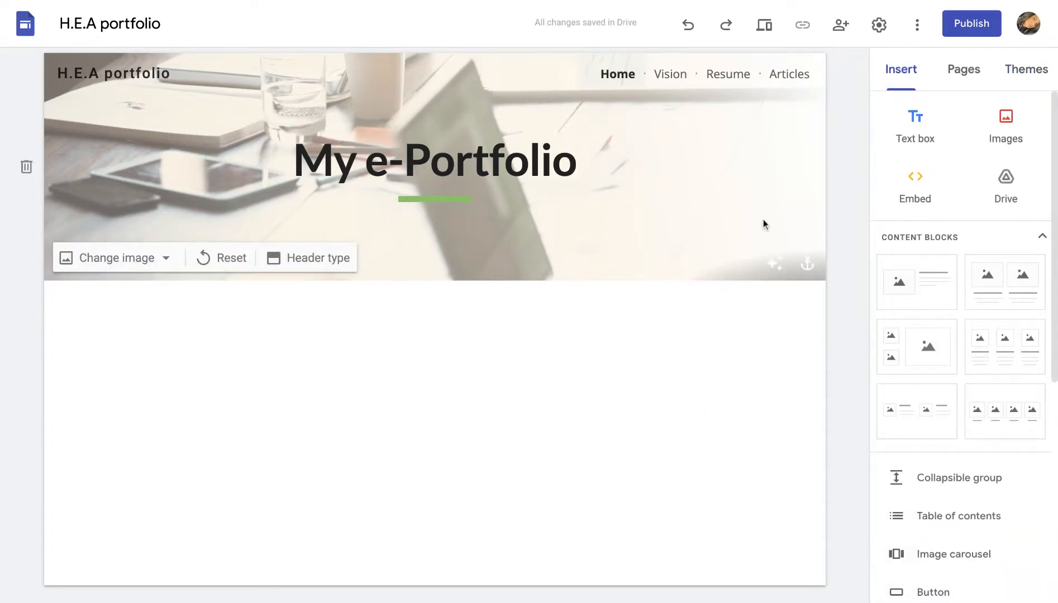
pyautogui.click(919, 276)
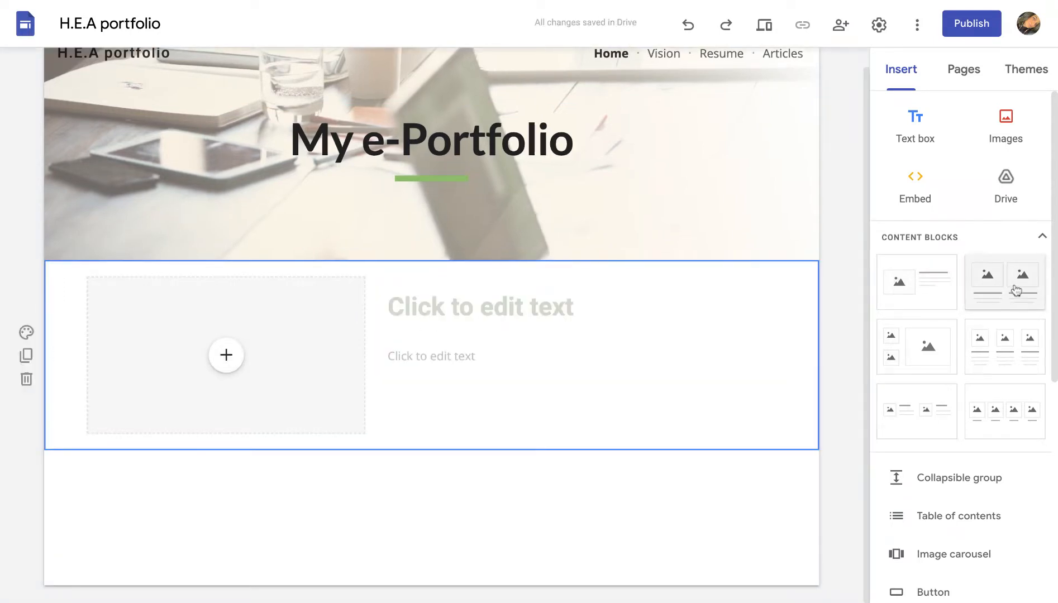
pyautogui.click(1000, 302)
pyautogui.click(1017, 339)
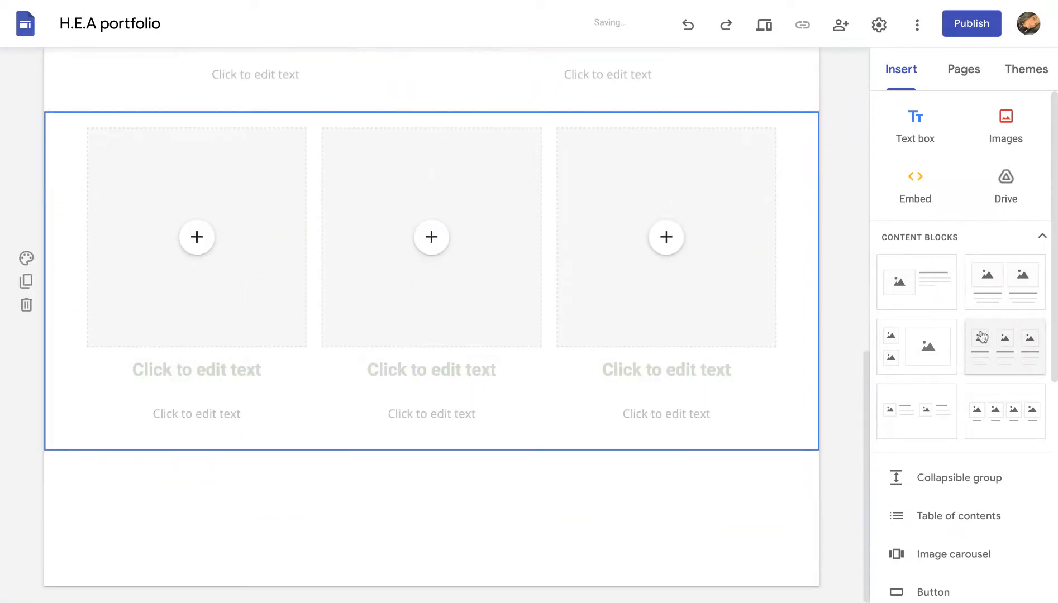
pyautogui.scroll(5, 670, 357)
pyautogui.scroll(2, 672, 356)
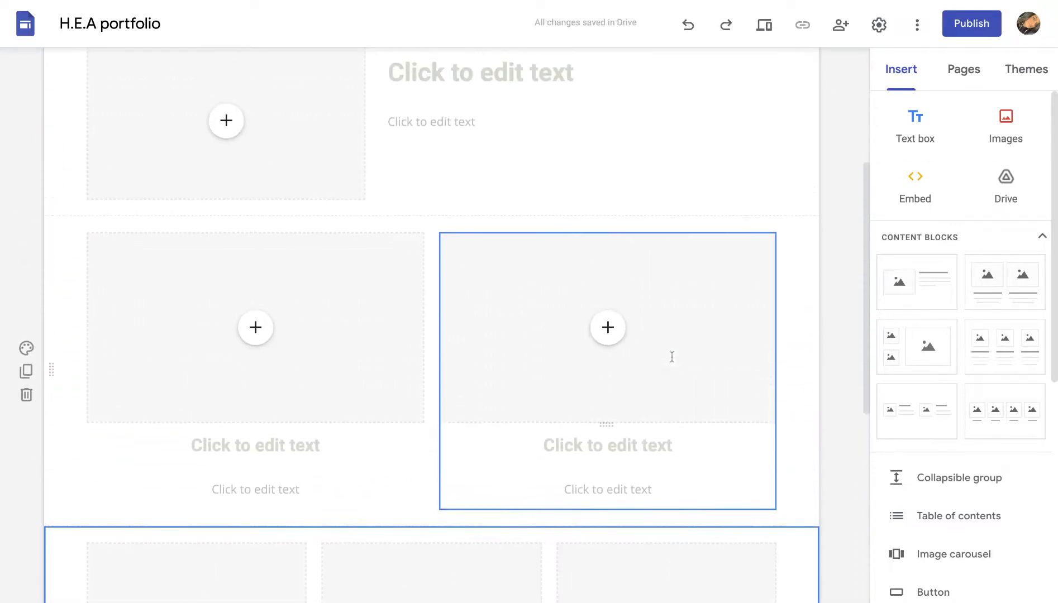
pyautogui.scroll(2, 608, 336)
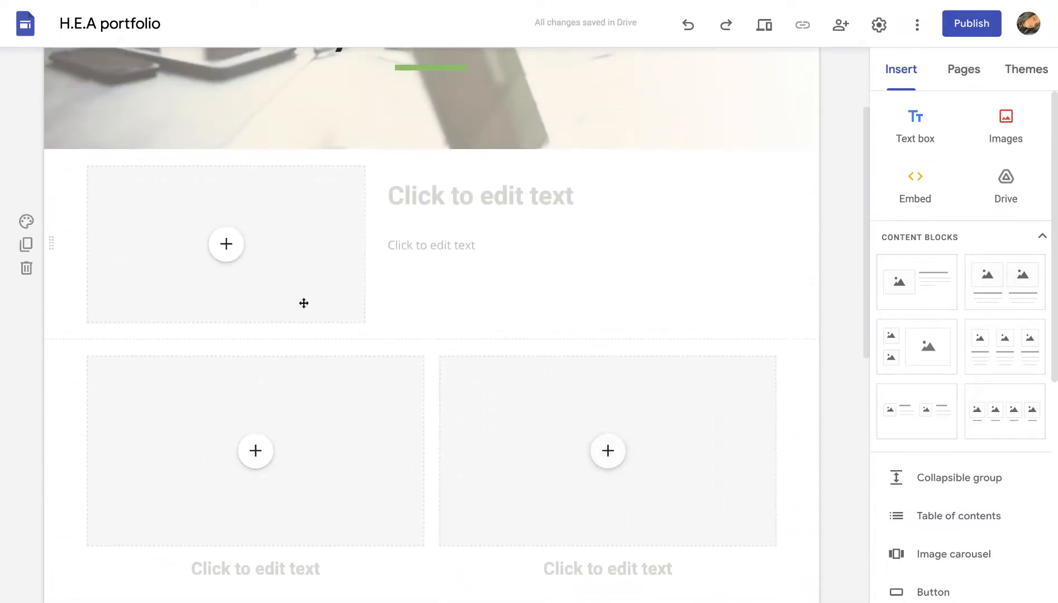
pyautogui.click(676, 307)
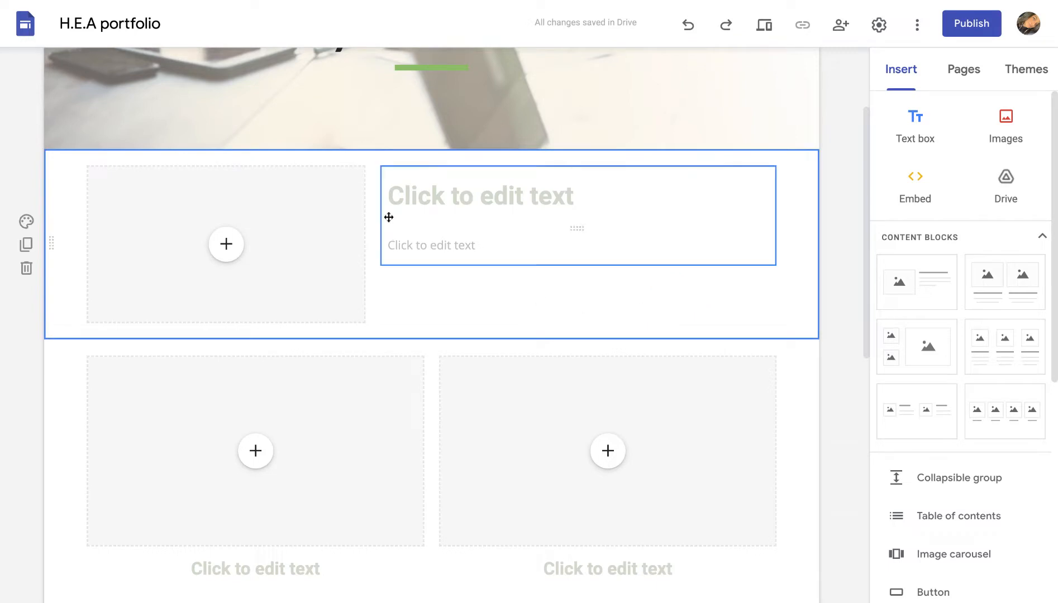
# Add a second content block with two captioned images at the end of the Home page
pyautogui.scroll(-2, 938, 311)
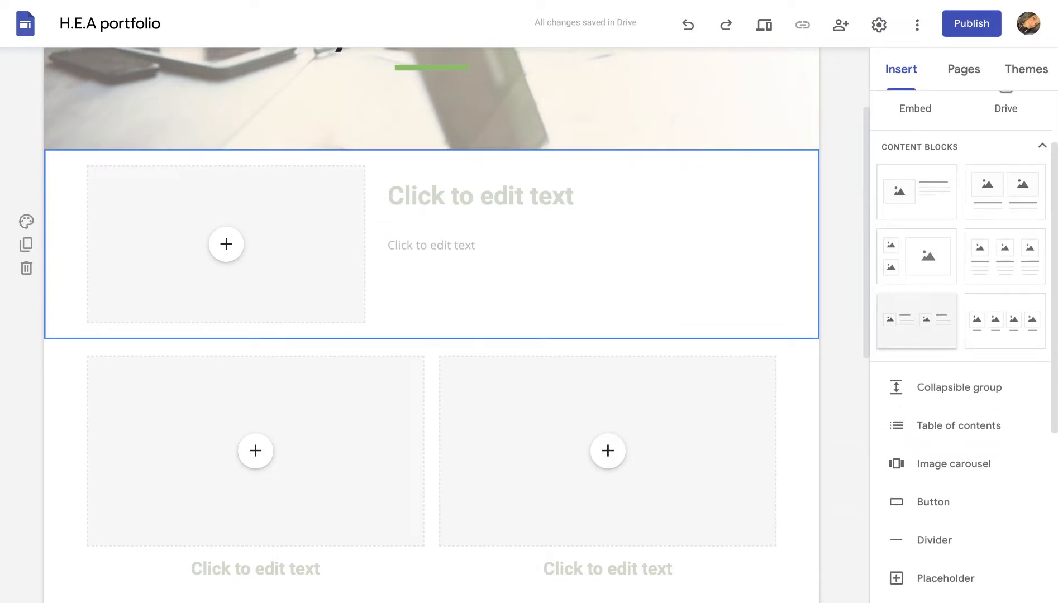
pyautogui.scroll(-4, 938, 407)
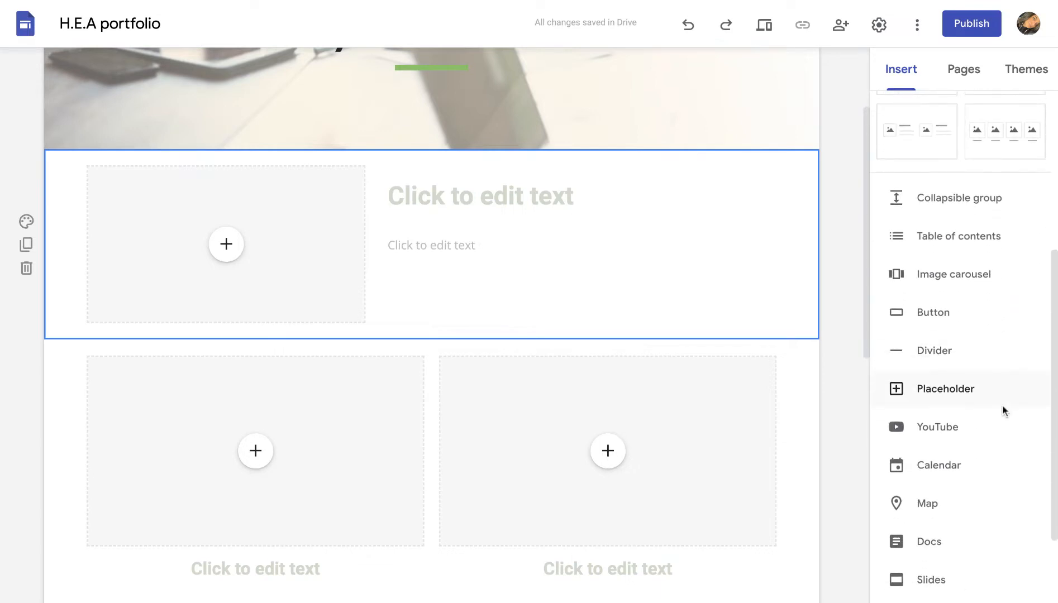
pyautogui.scroll(4, 957, 269)
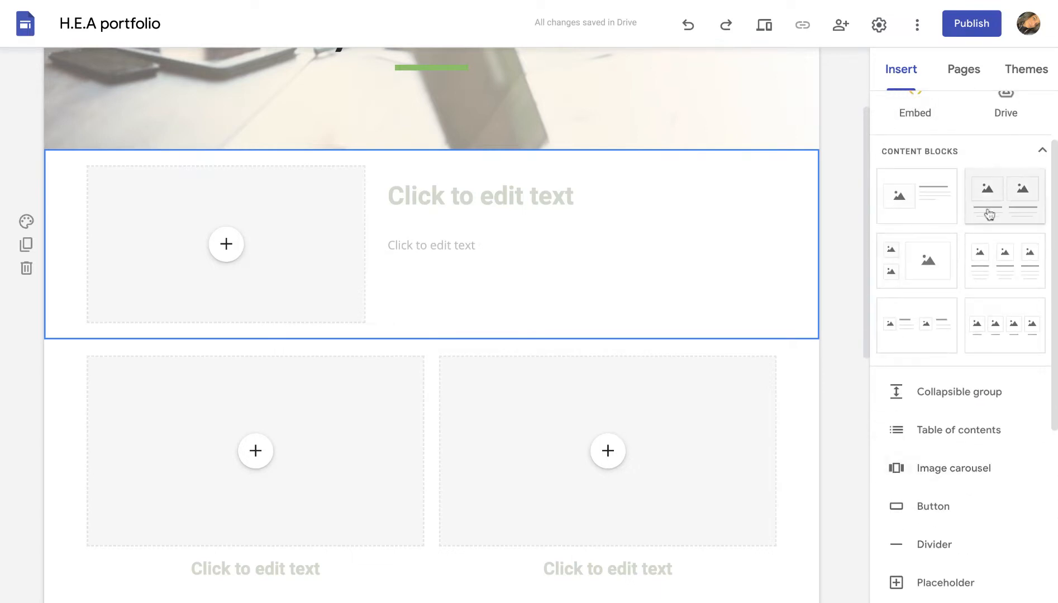
pyautogui.click(987, 218)
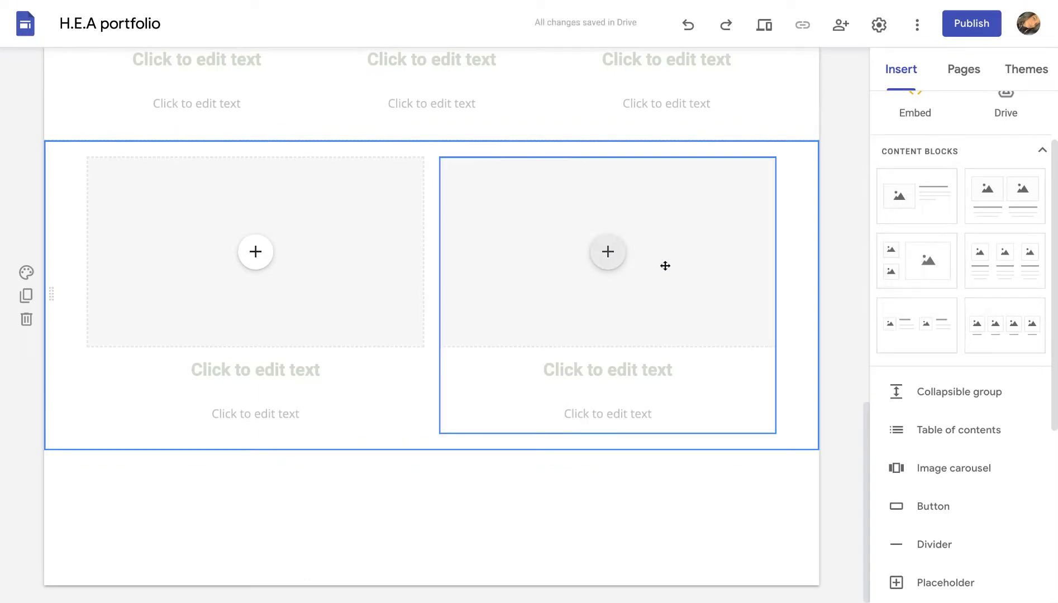
# Insert one more two-image content block with captions on the Home page
pyautogui.scroll(7, 665, 265)
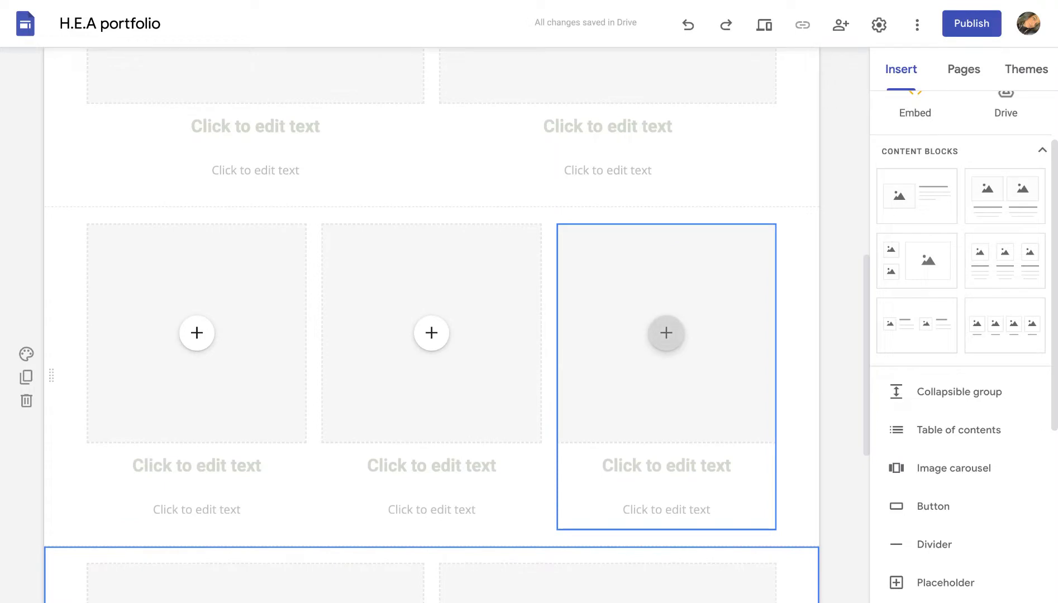
pyautogui.scroll(3, 665, 266)
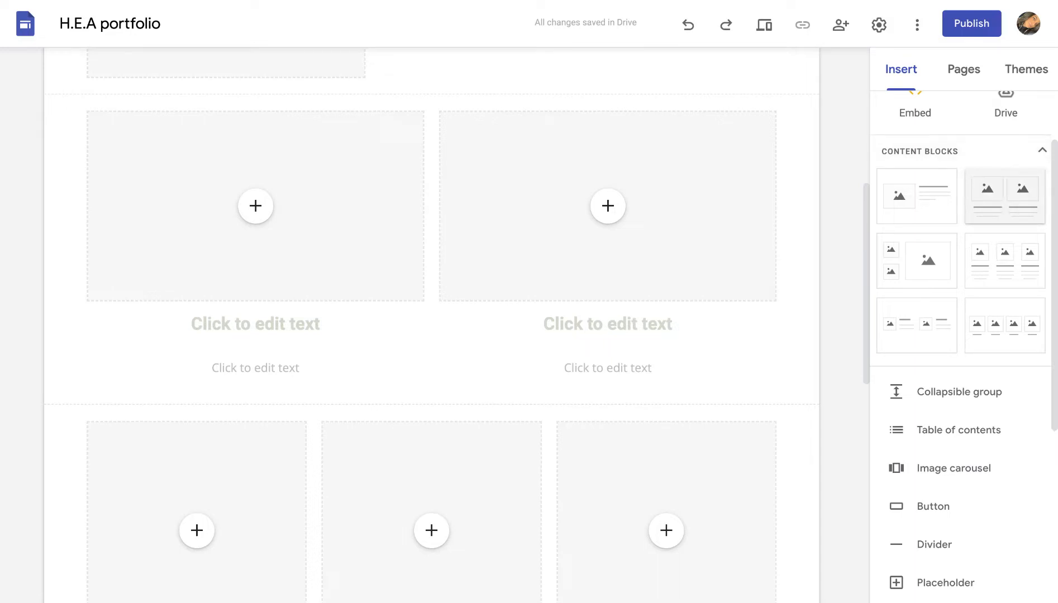
pyautogui.click(1005, 196)
pyautogui.scroll(9, 803, 225)
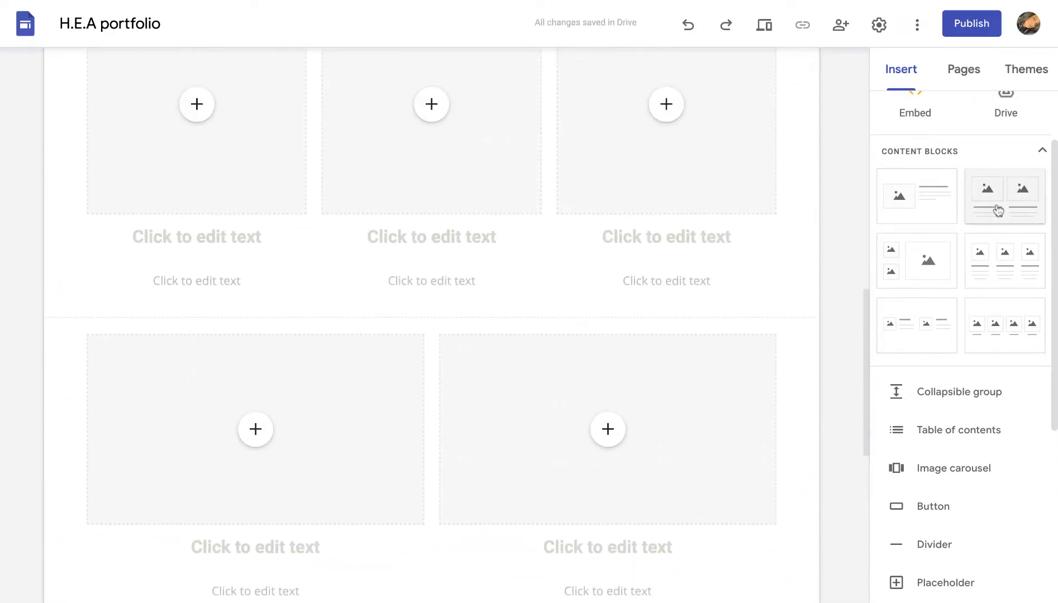
pyautogui.scroll(-2, 977, 431)
pyautogui.scroll(-4, 977, 431)
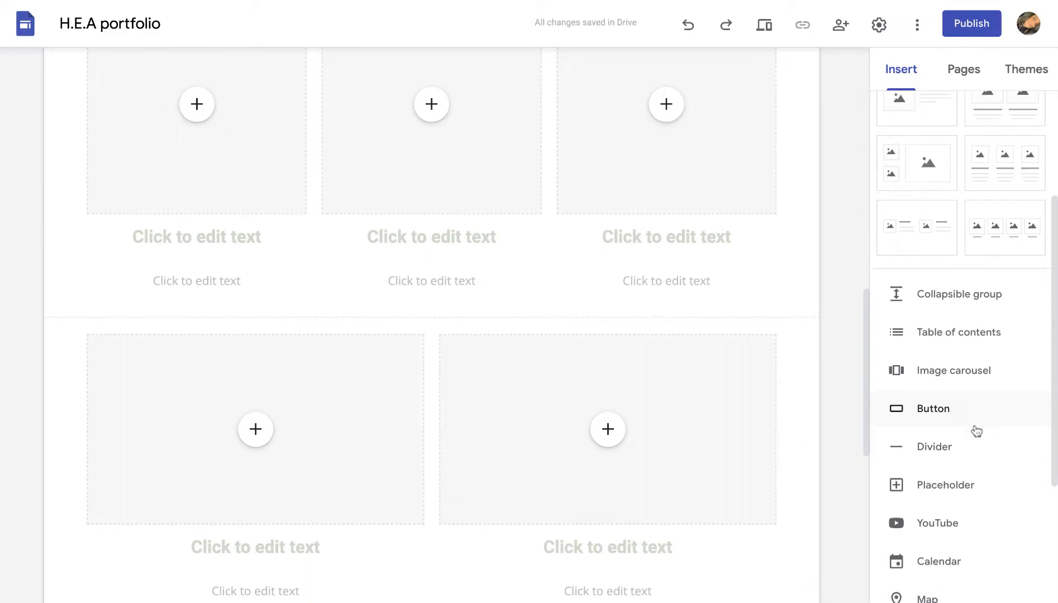
pyautogui.click(926, 432)
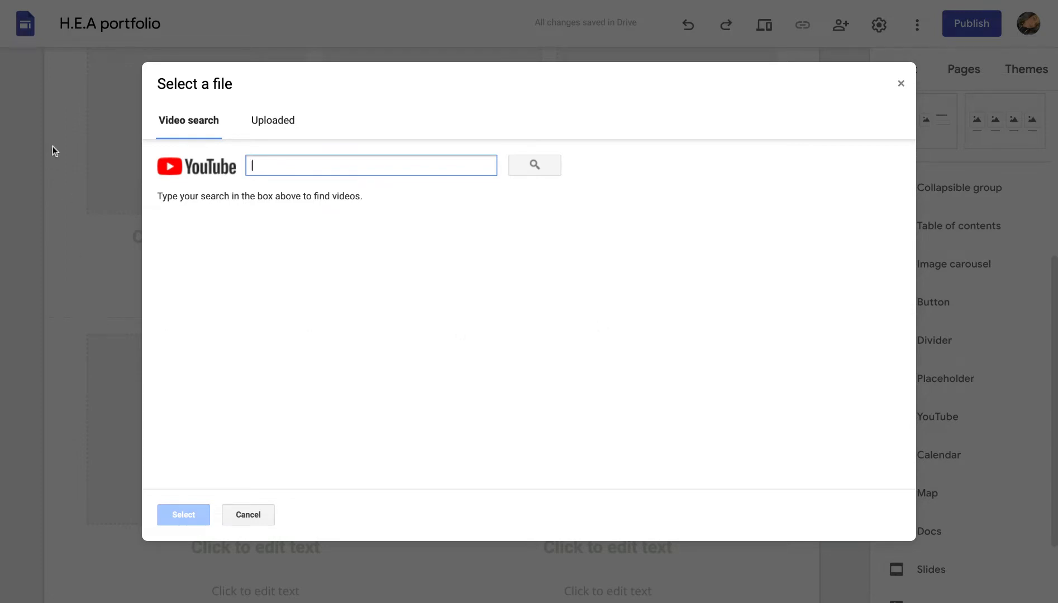
pyautogui.click(103, 167)
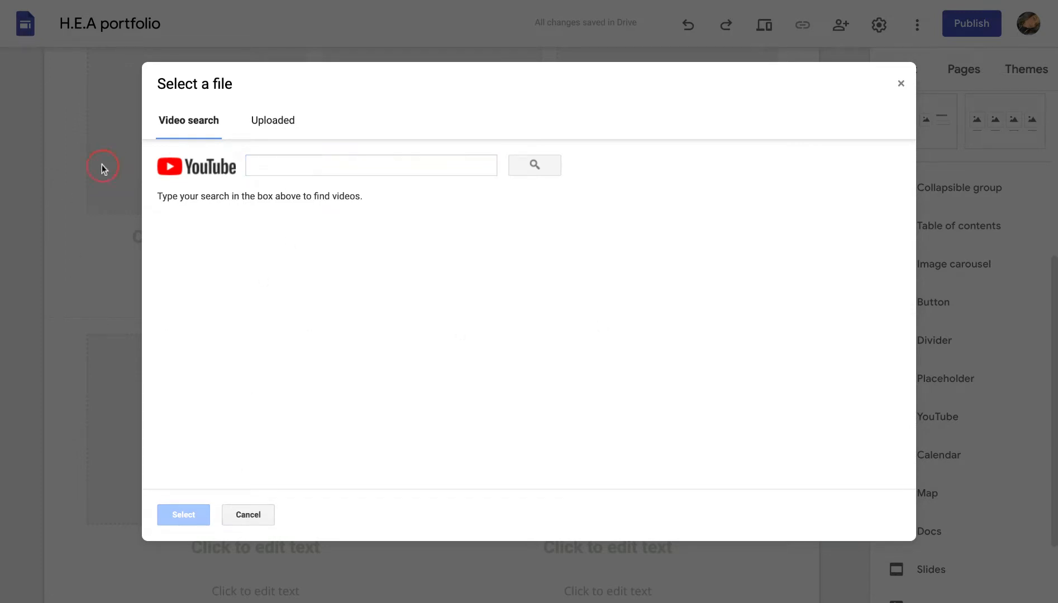
pyautogui.click(233, 519)
pyautogui.scroll(6, 756, 374)
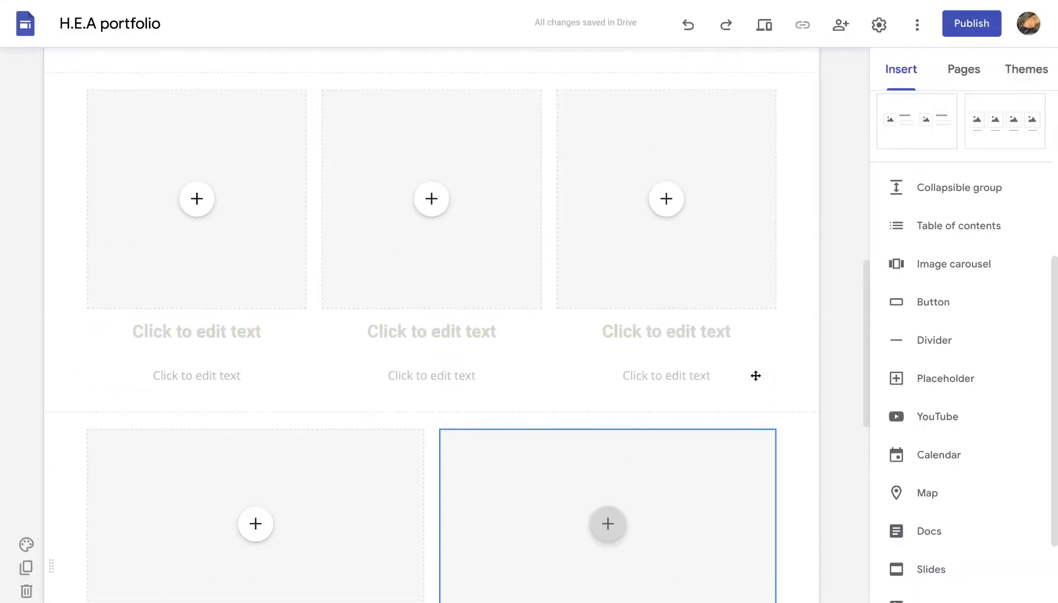
# Review the Home page's content blocks, check the Vision, Resume and Articles pages, and return to Home
pyautogui.scroll(5, 758, 398)
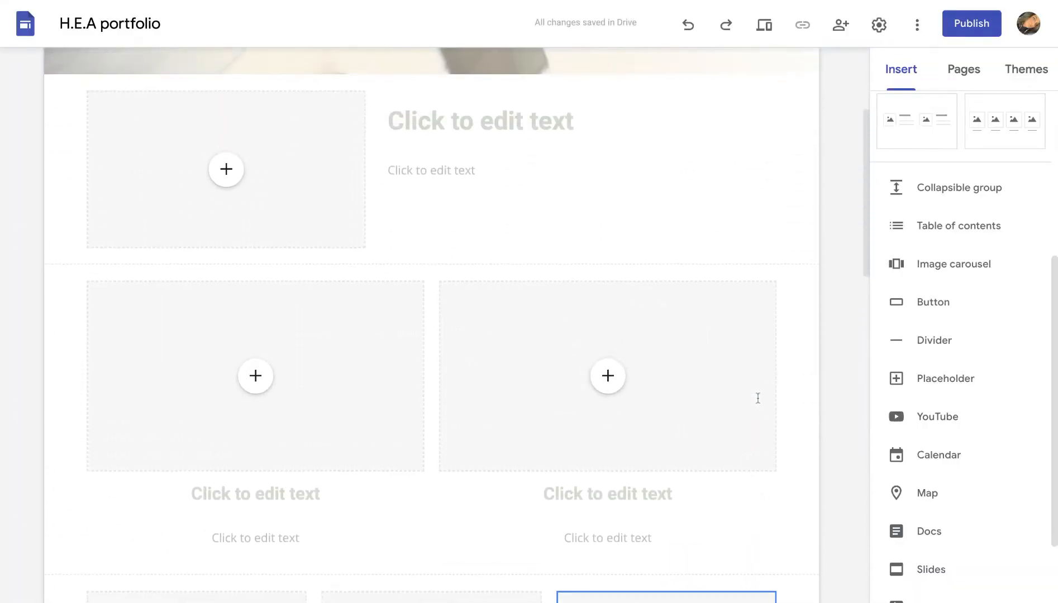
pyautogui.scroll(4, 721, 93)
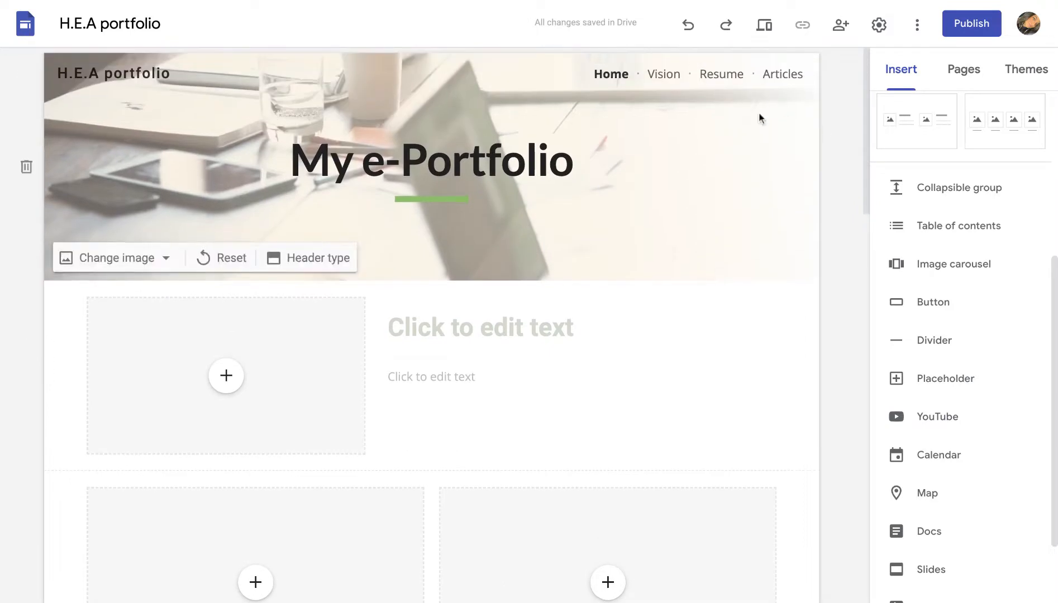
pyautogui.click(659, 74)
pyautogui.click(720, 78)
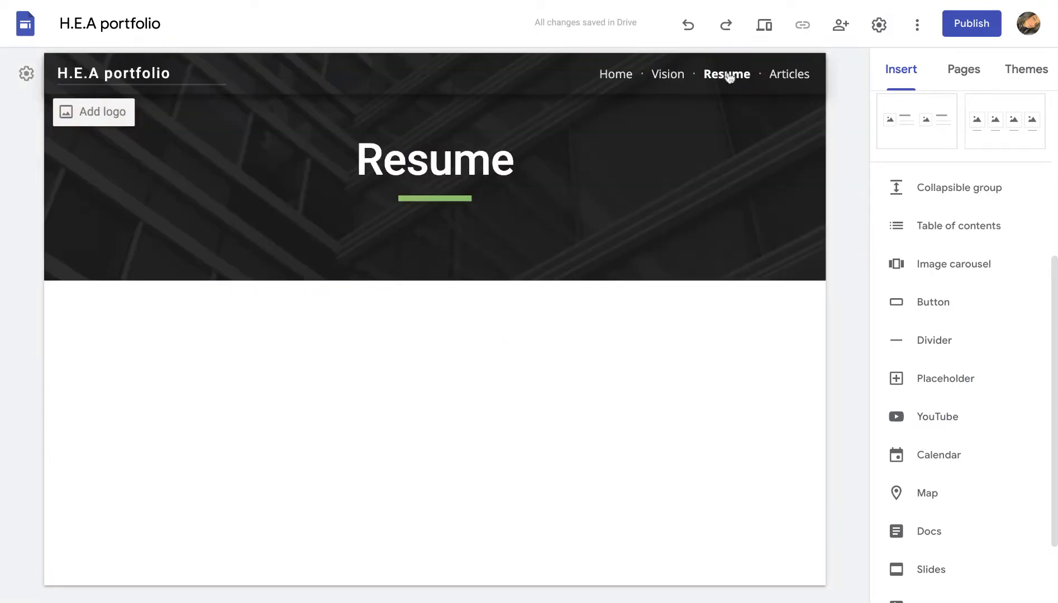
pyautogui.click(780, 82)
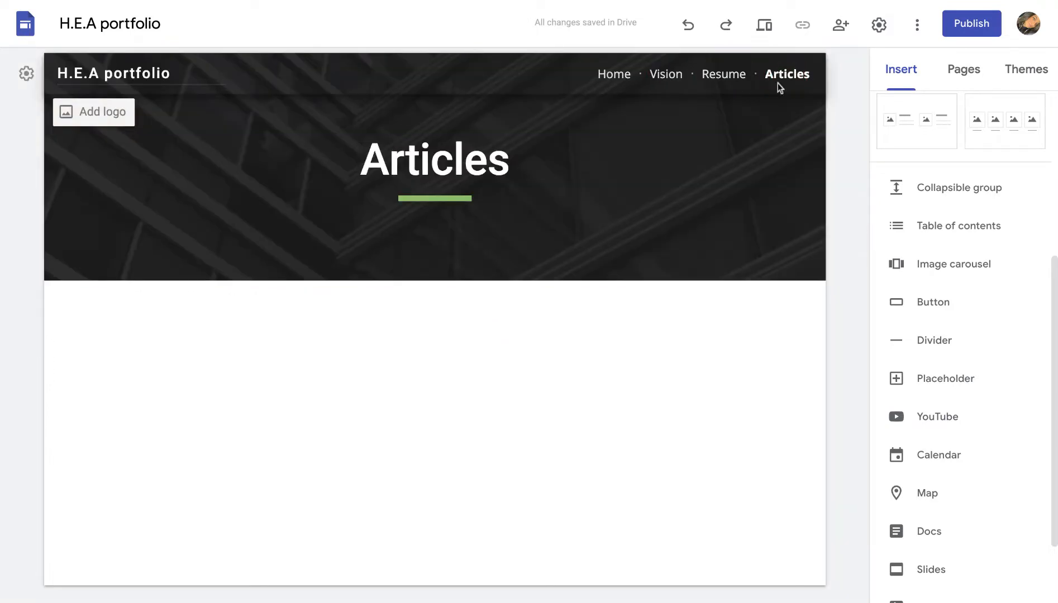
pyautogui.click(621, 78)
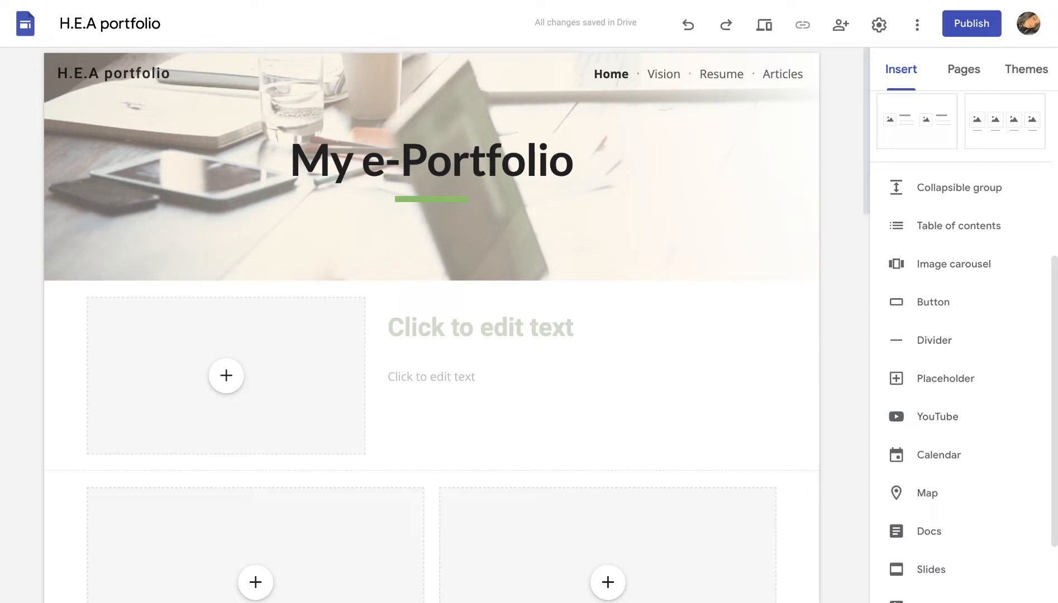
# Try to share the site with a suggested contact as Editor with notification enabled, and leave the sharing settings
pyautogui.click(846, 30)
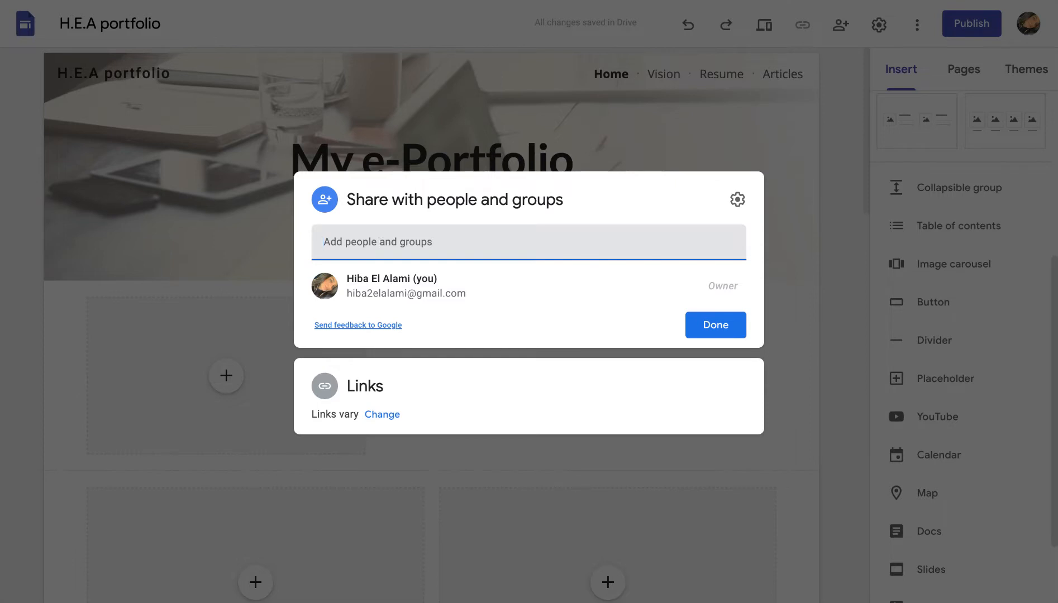
pyautogui.write('h')
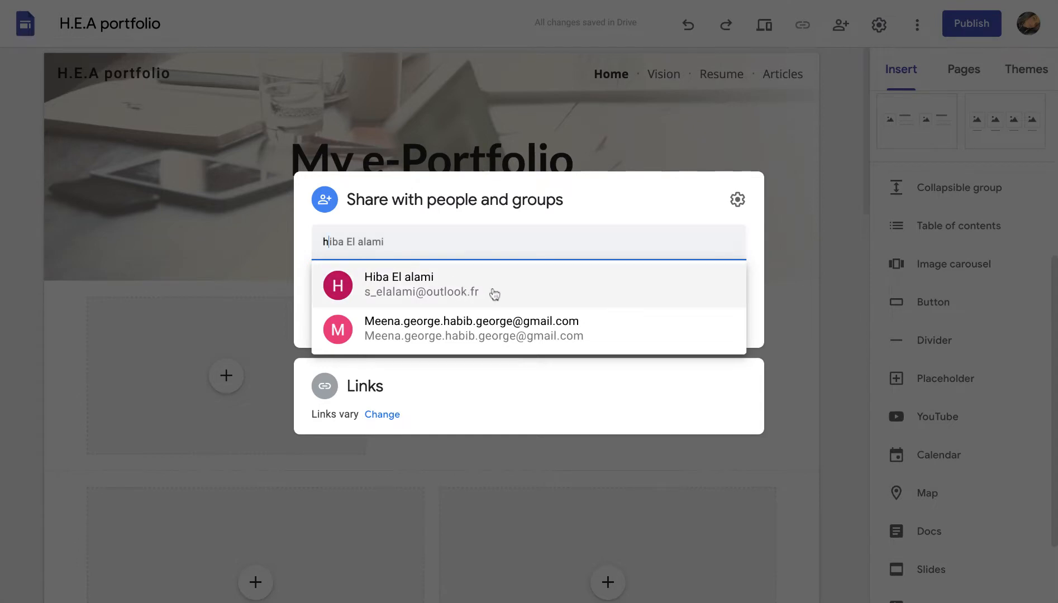
pyautogui.click(495, 288)
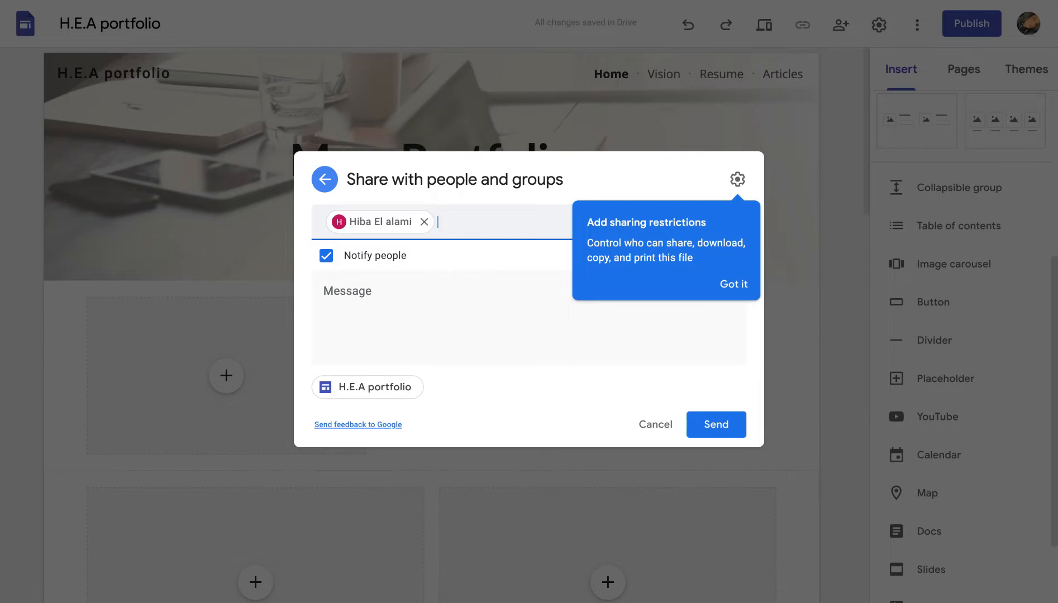
pyautogui.click(715, 424)
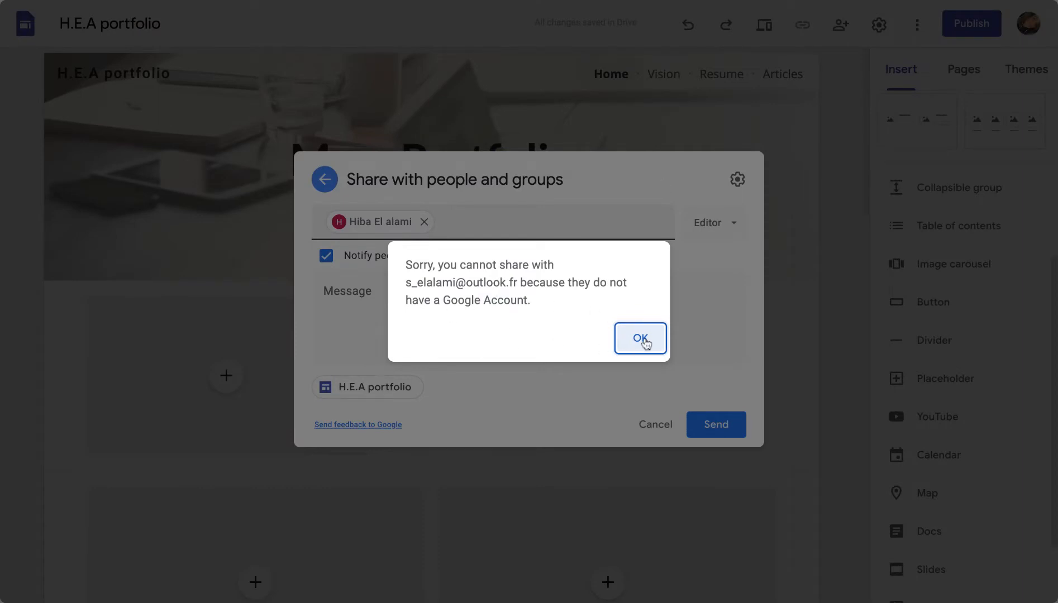
pyautogui.click(641, 337)
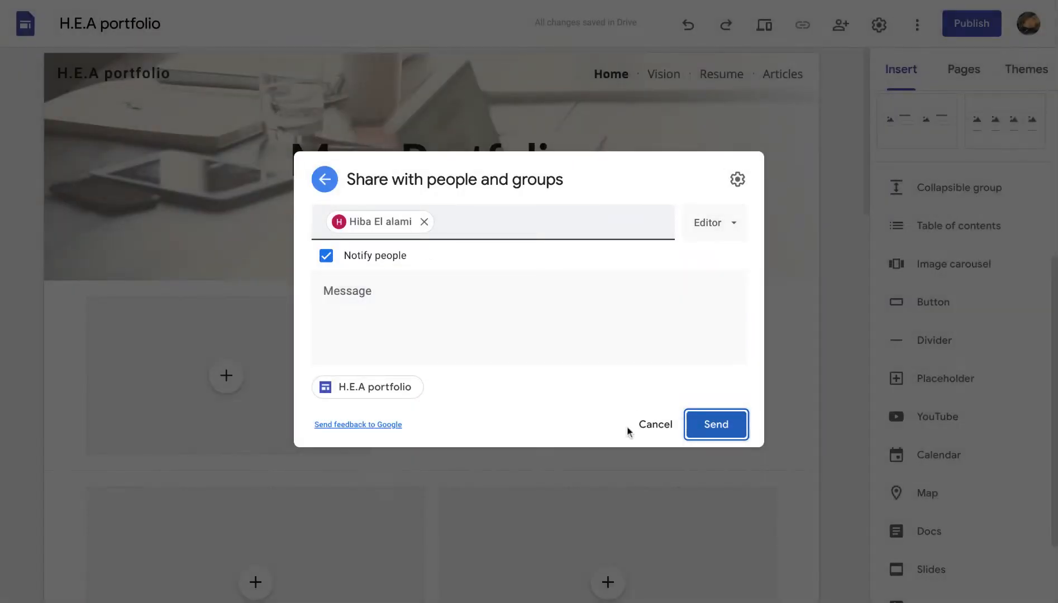
pyautogui.click(648, 425)
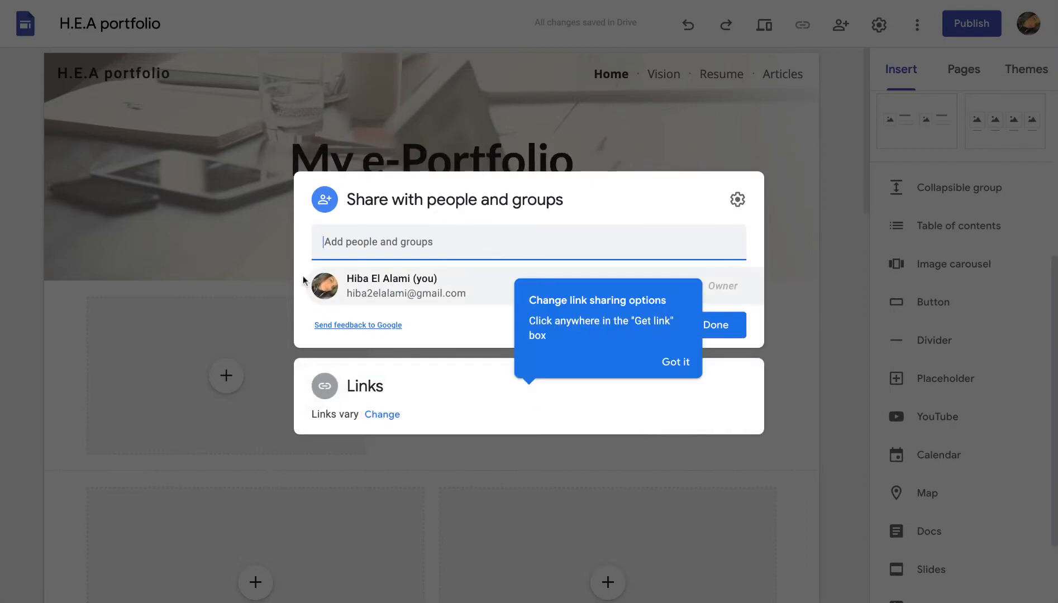
pyautogui.click(482, 134)
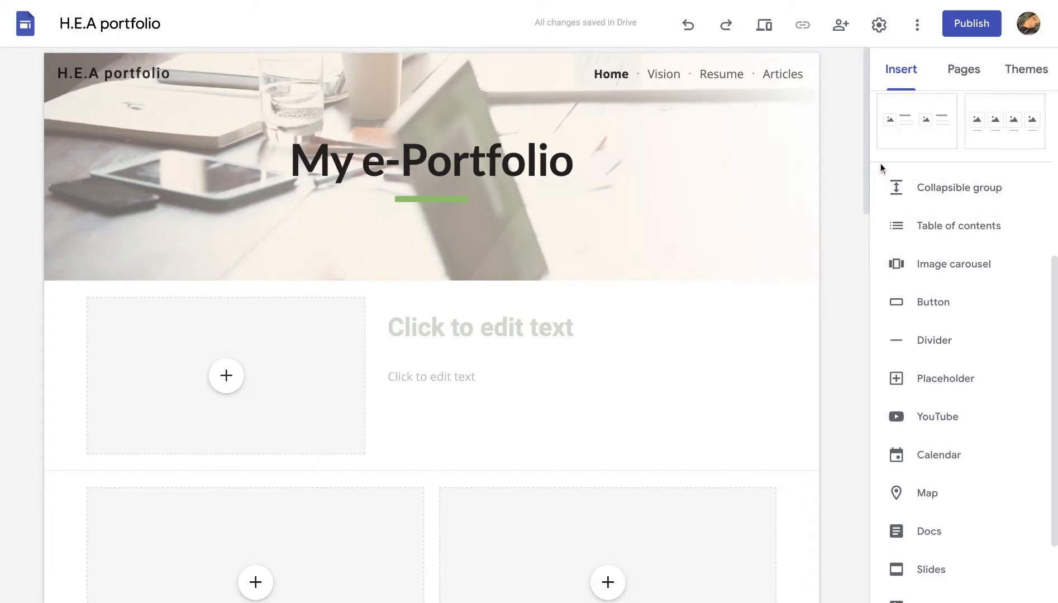
pyautogui.click(840, 25)
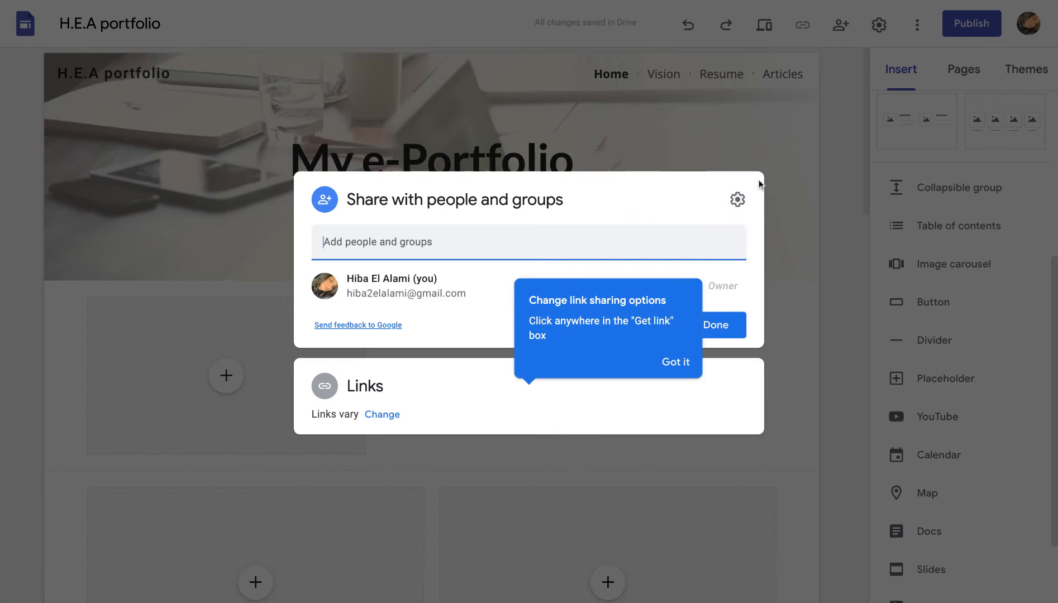
pyautogui.click(467, 129)
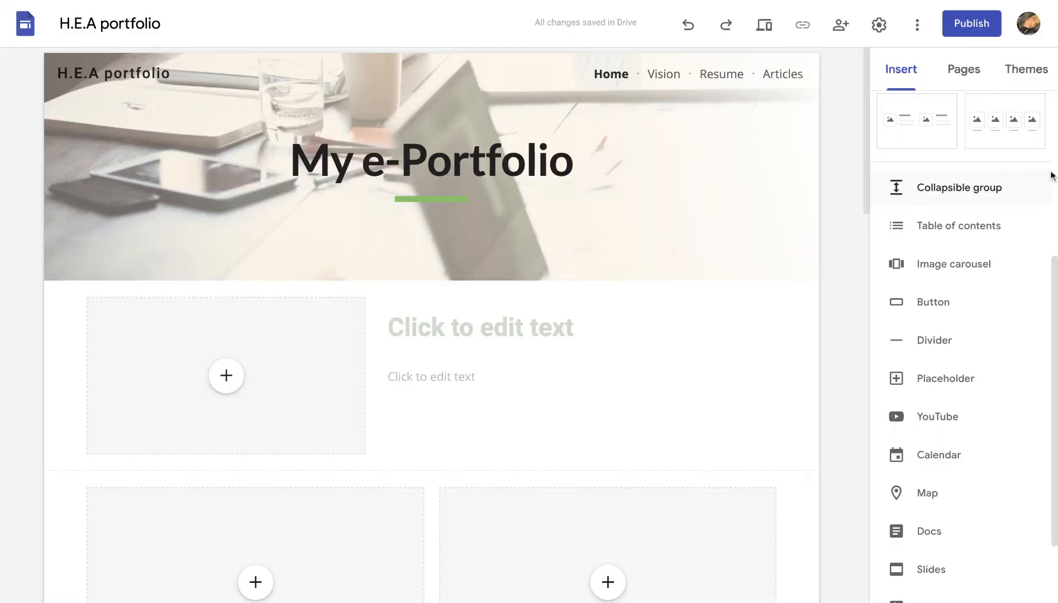